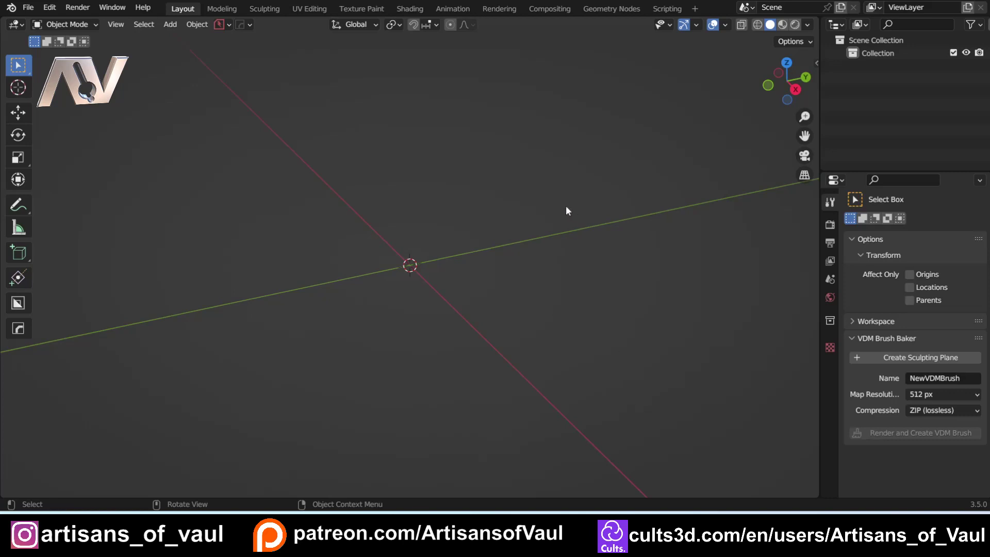
# Step: Create a VDM Brush Baker sculpting plane and add one simple subdivision level to its Multires modifier
pyautogui.press('n')
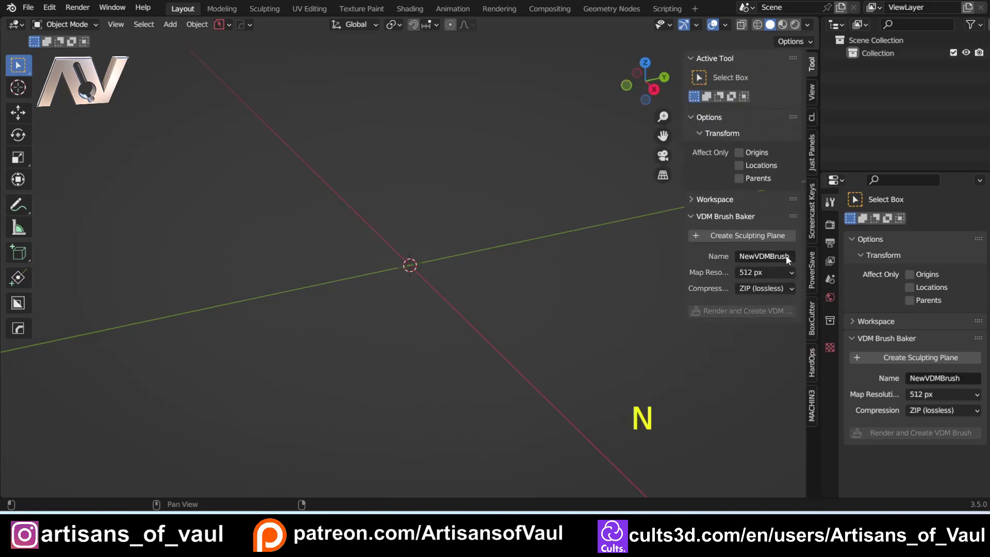
pyautogui.click(750, 236)
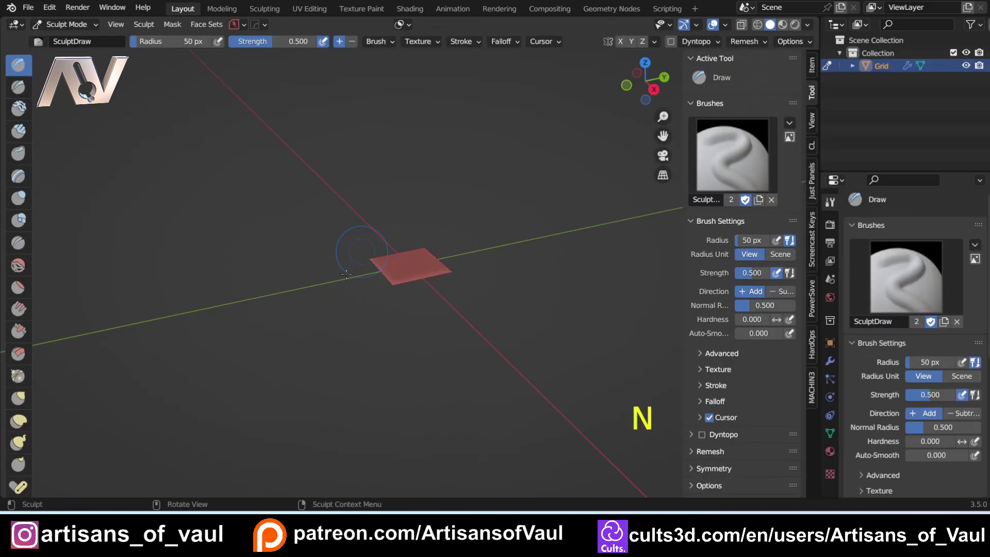
pyautogui.scroll(8, 395, 271)
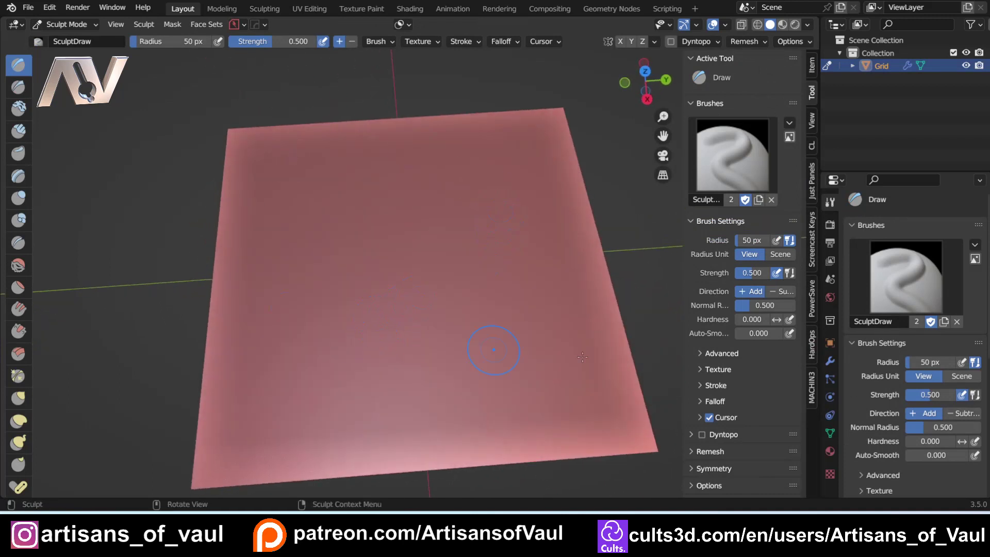
pyautogui.click(830, 361)
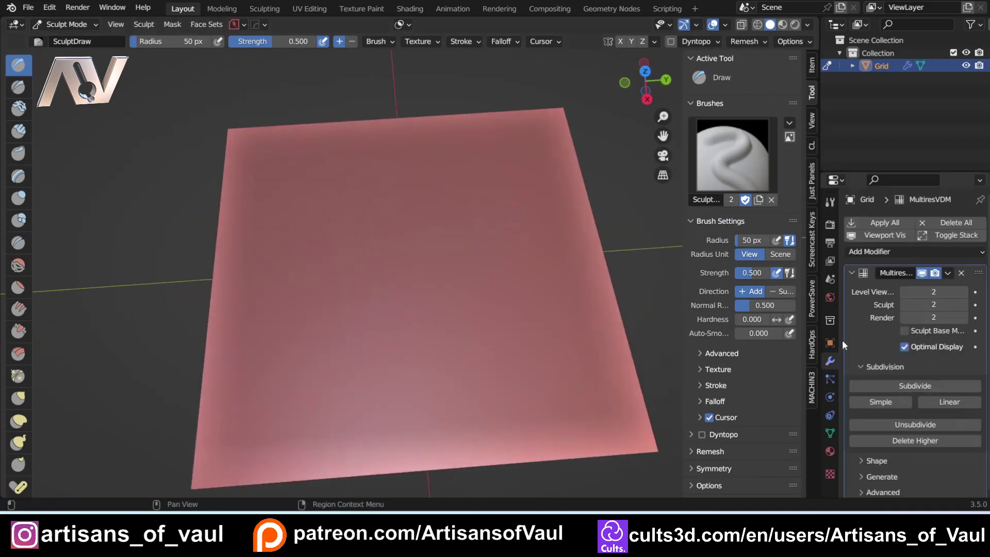
pyautogui.click(879, 405)
# Step: Choose the Mask brush for the plane and set its strength to 1.000
pyautogui.moveTo(31, 240); pyautogui.dragTo(77, 239)
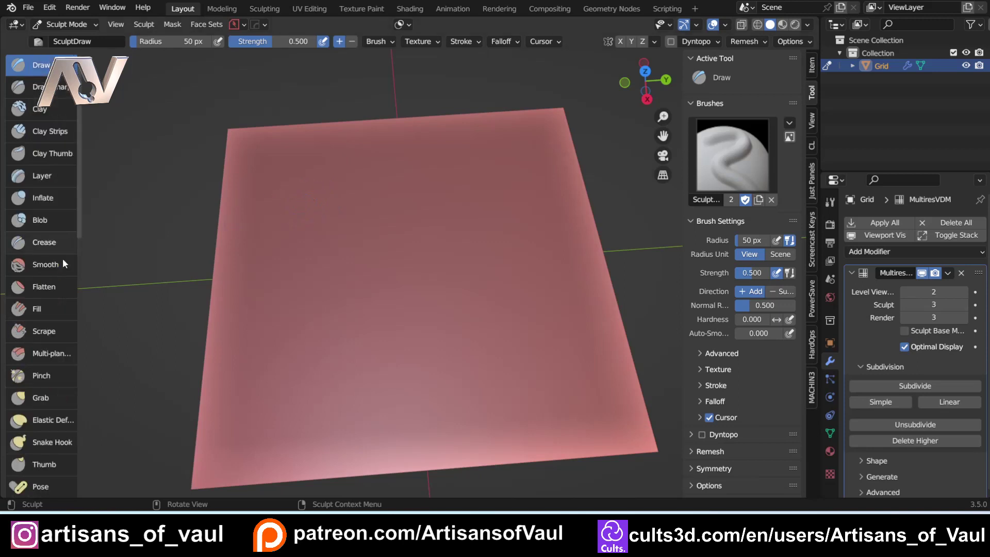
pyautogui.scroll(-5, 35, 301)
pyautogui.scroll(-5, 35, 301)
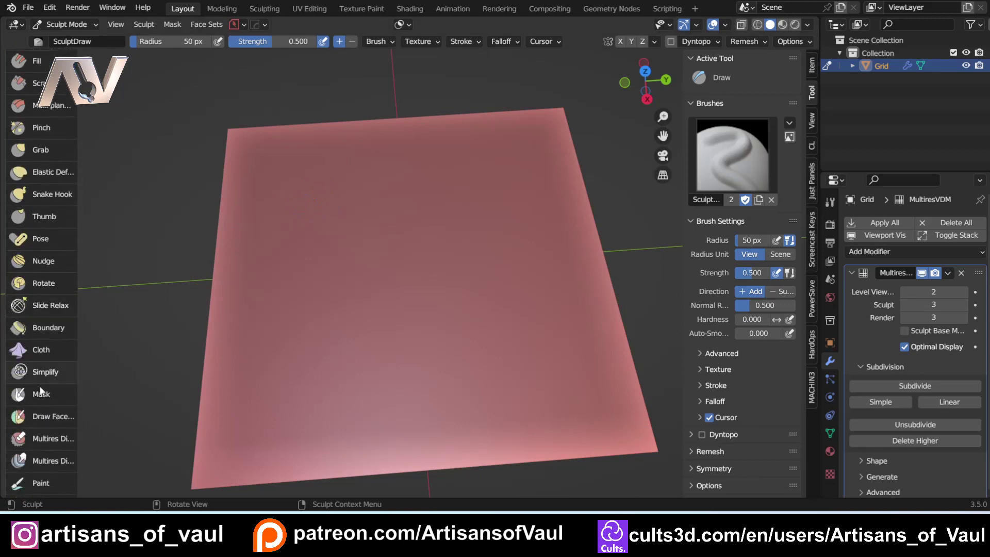
pyautogui.click(39, 353)
pyautogui.scroll(-6, 42, 393)
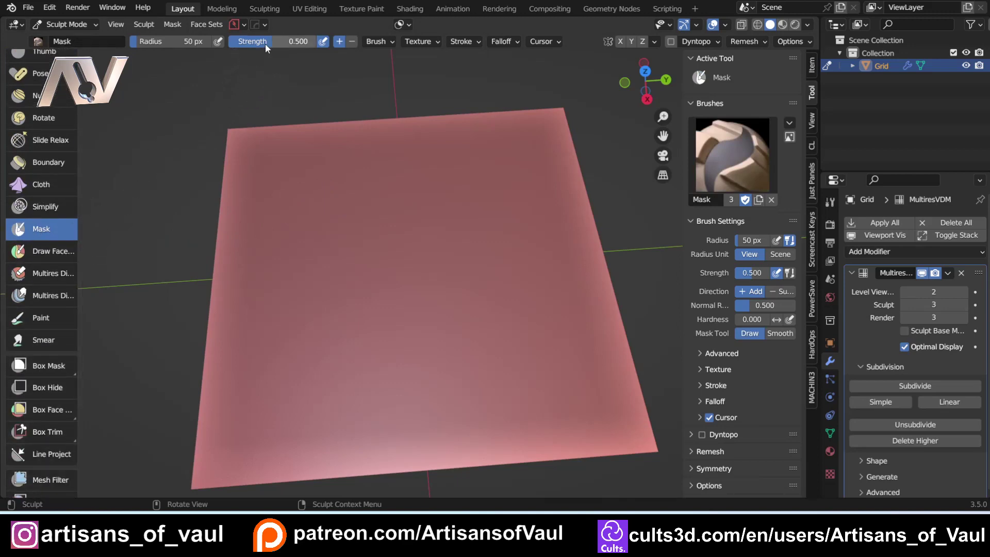
pyautogui.moveTo(265, 44); pyautogui.dragTo(320, 43)
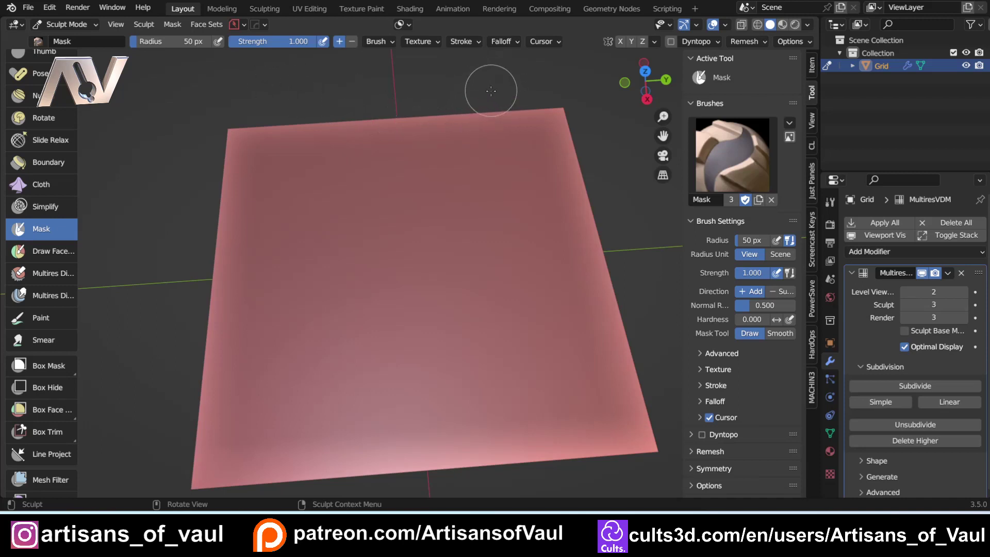
# Step: Paint a vertical mask stroke along the plane's left side with Smooth falloff and a brush radius of 34 px
pyautogui.click(501, 41)
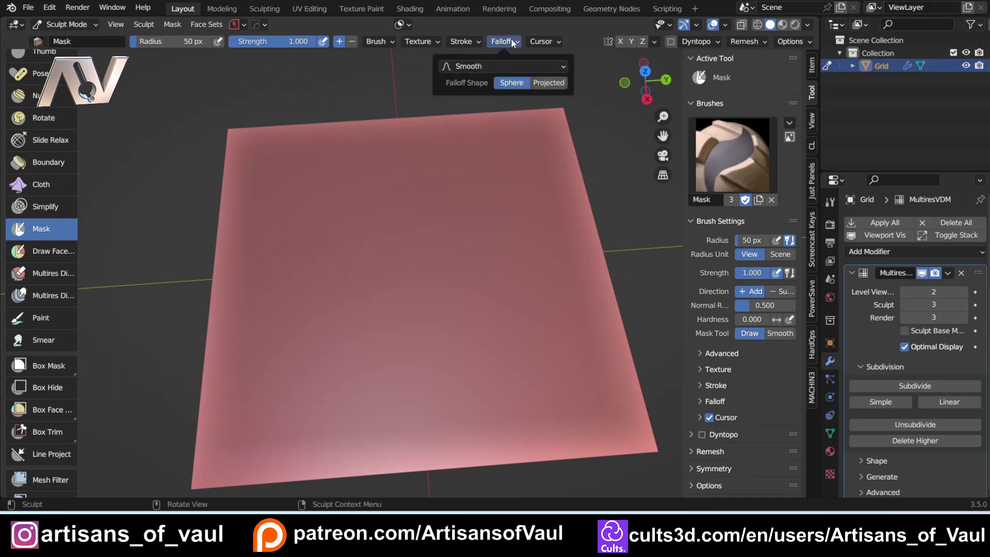
pyautogui.click(493, 66)
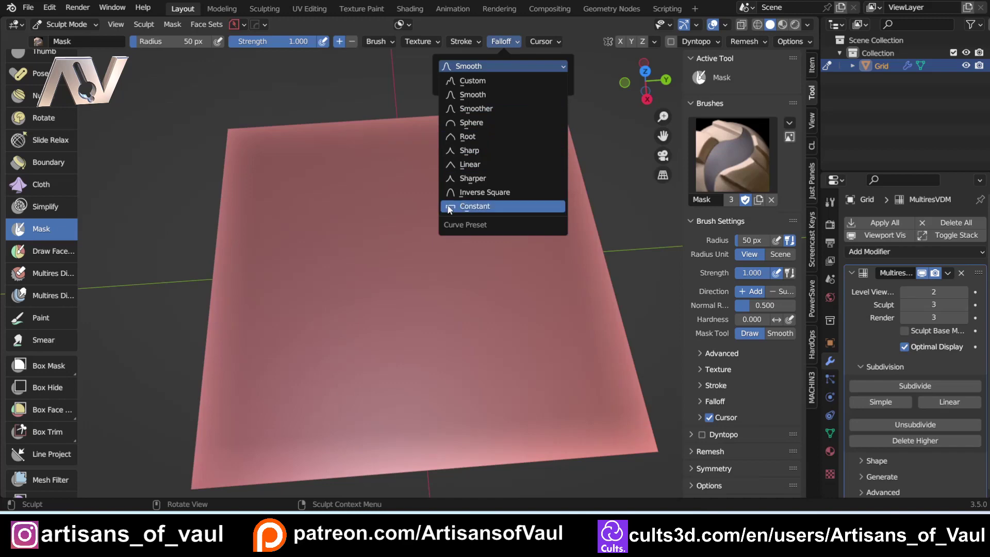
pyautogui.click(483, 96)
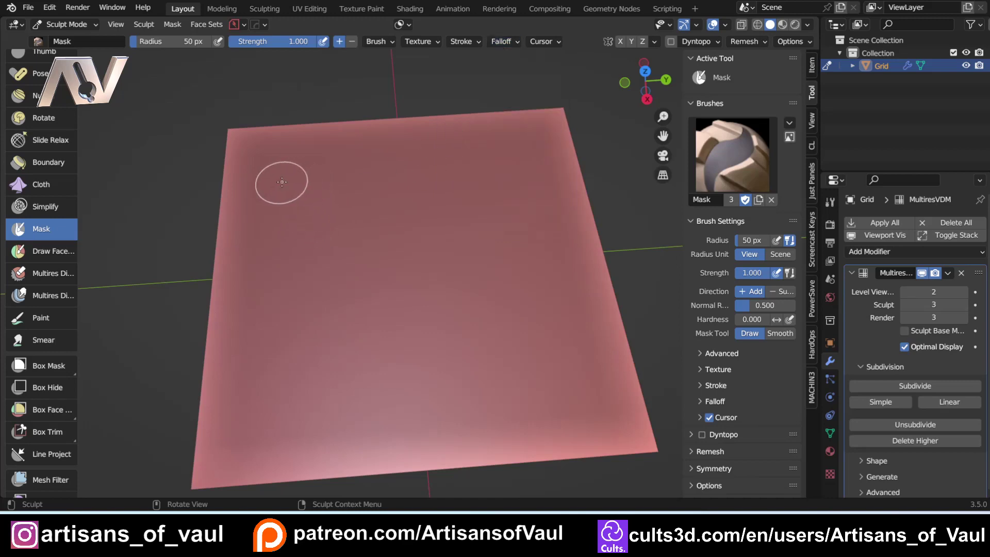
pyautogui.press('f')
pyautogui.click(273, 184)
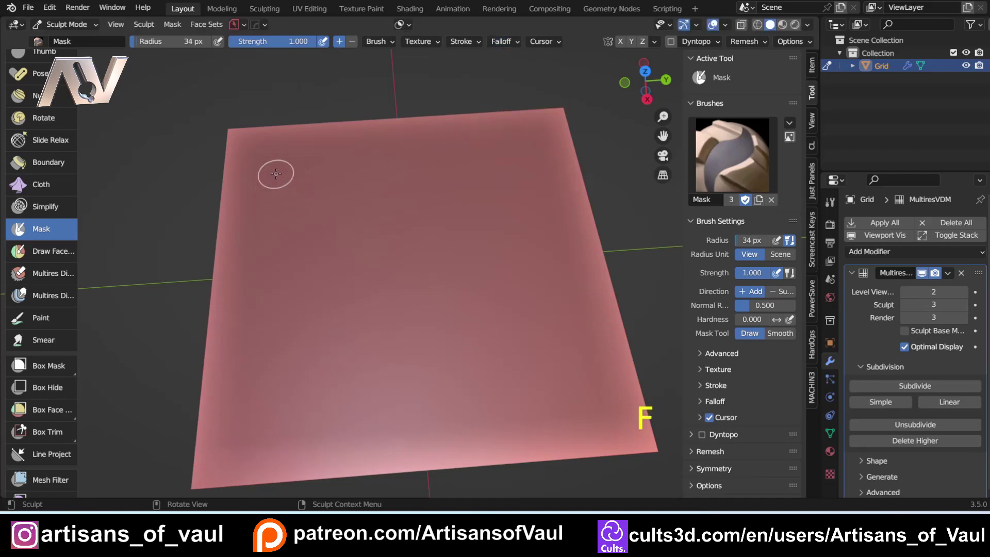
pyautogui.moveTo(273, 173)
pyautogui.mouseDown()
pyautogui.moveTo(265, 376)
pyautogui.moveTo(263, 222)
pyautogui.moveTo(278, 192)
pyautogui.mouseUp()
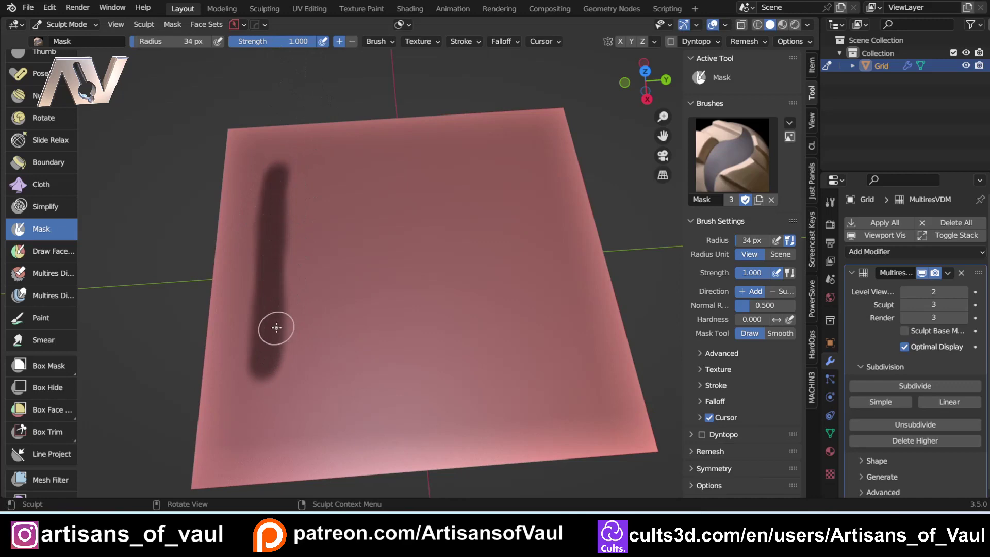
# Step: Try a different falloff preset on the Mask brush with a second vertical stroke beside the first one
pyautogui.click(509, 41)
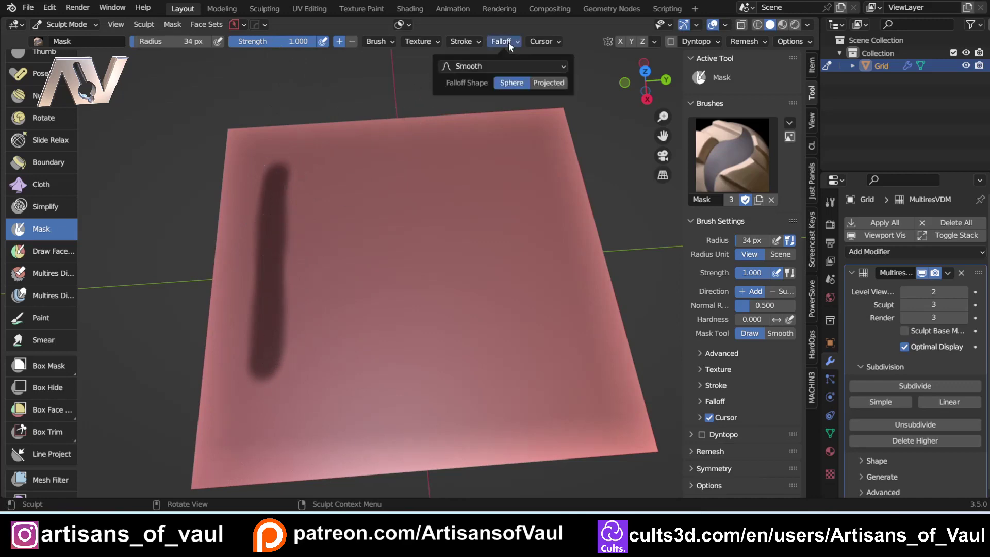
pyautogui.click(488, 67)
pyautogui.click(516, 122)
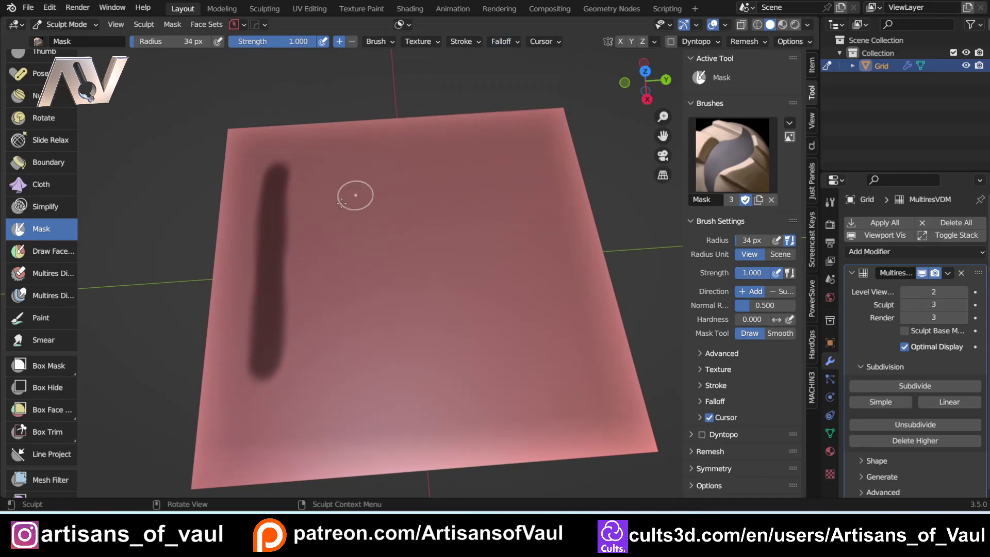
pyautogui.moveTo(337, 170); pyautogui.dragTo(335, 369)
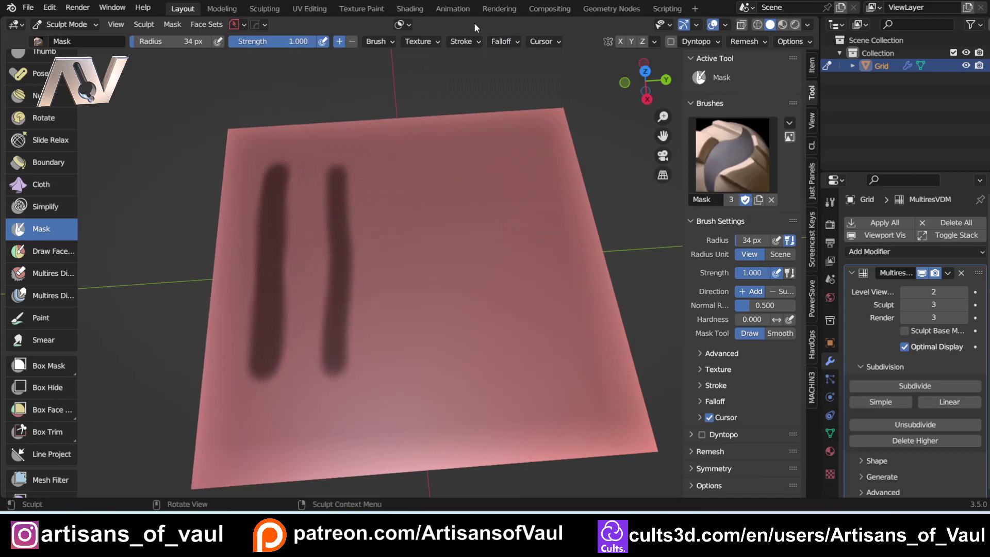
# Step: Set the Mask brush falloff to Sharp and paint a third vertical stroke near the plane's middle
pyautogui.click(498, 41)
pyautogui.click(502, 64)
pyautogui.click(485, 136)
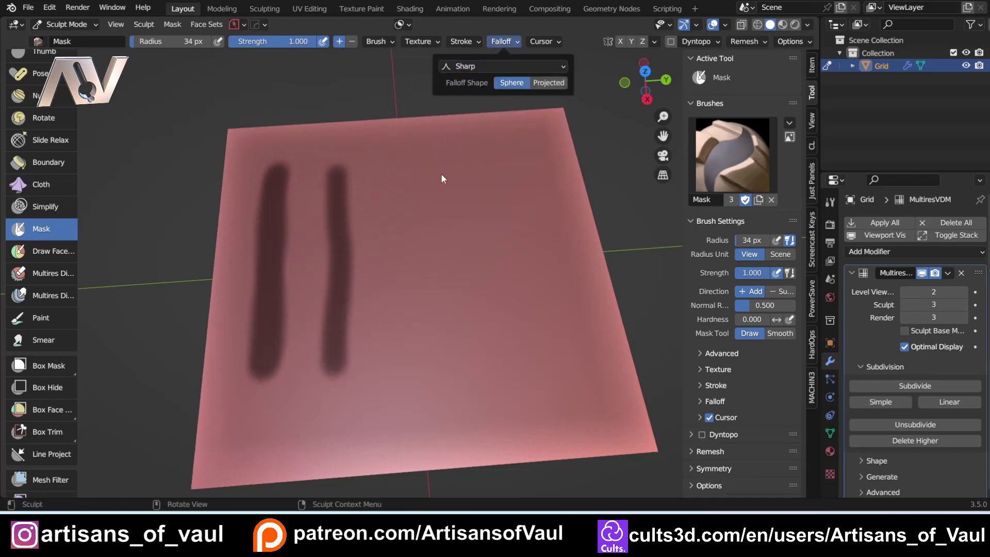
pyautogui.moveTo(400, 158)
pyautogui.mouseDown()
pyautogui.moveTo(416, 243)
pyautogui.moveTo(407, 360)
pyautogui.mouseUp()
# Step: Set the Mask brush falloff to Constant and paint a fourth vertical stroke on the plane's right side
pyautogui.click(504, 42)
pyautogui.click(499, 65)
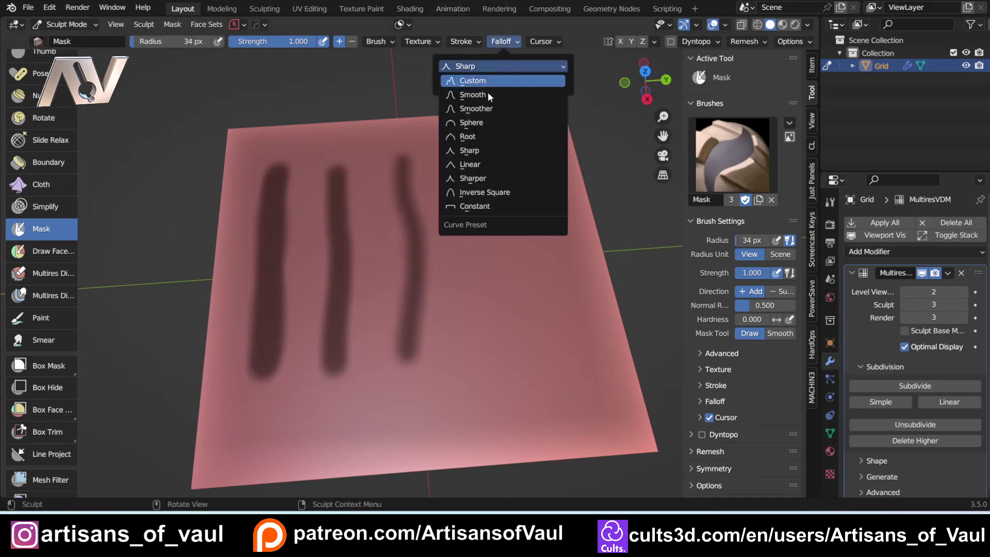
pyautogui.click(476, 206)
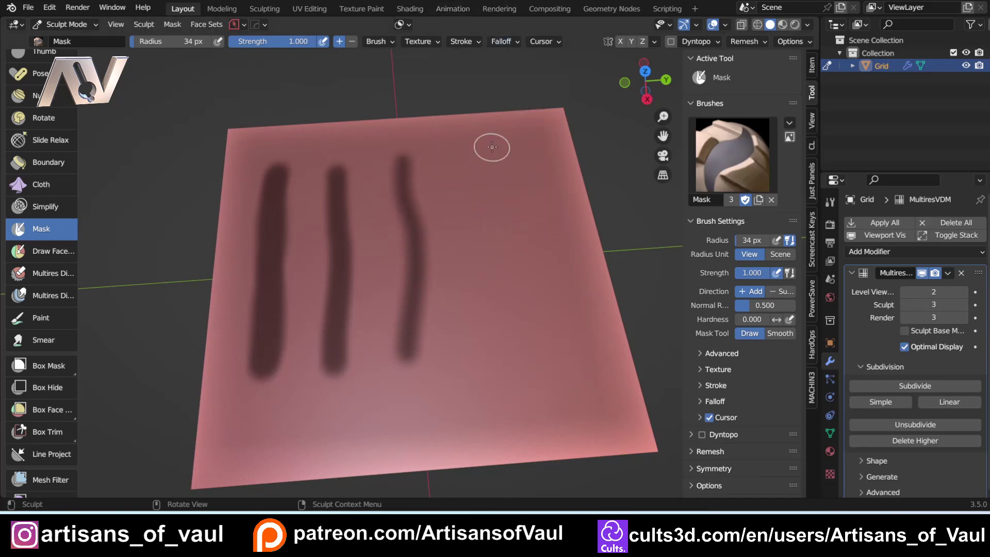
pyautogui.moveTo(492, 150); pyautogui.dragTo(514, 343)
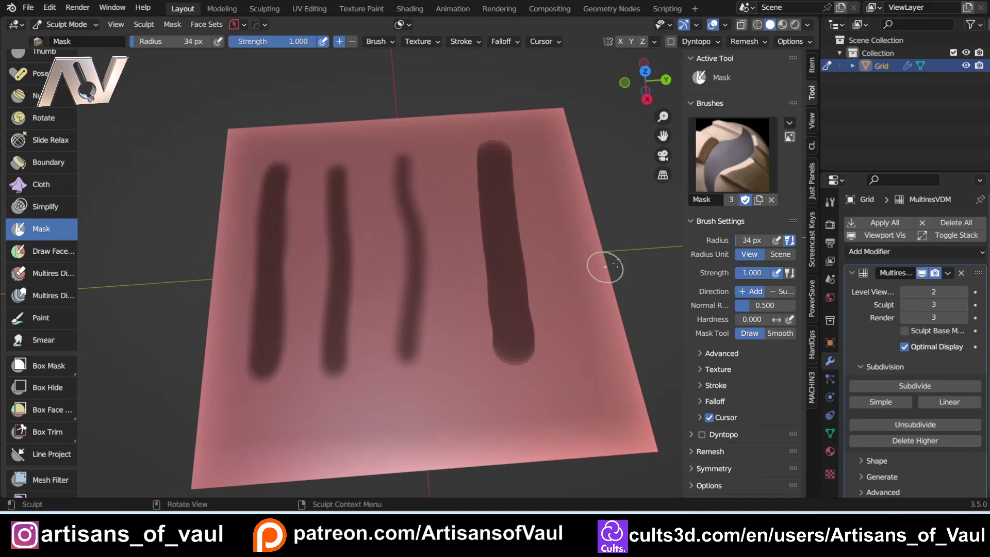
# Step: Invert the mask and raise the four unmasked strokes with the Mesh Filter set to Inflate at strength 1.000
pyautogui.hotkey('ctrl', 'i')
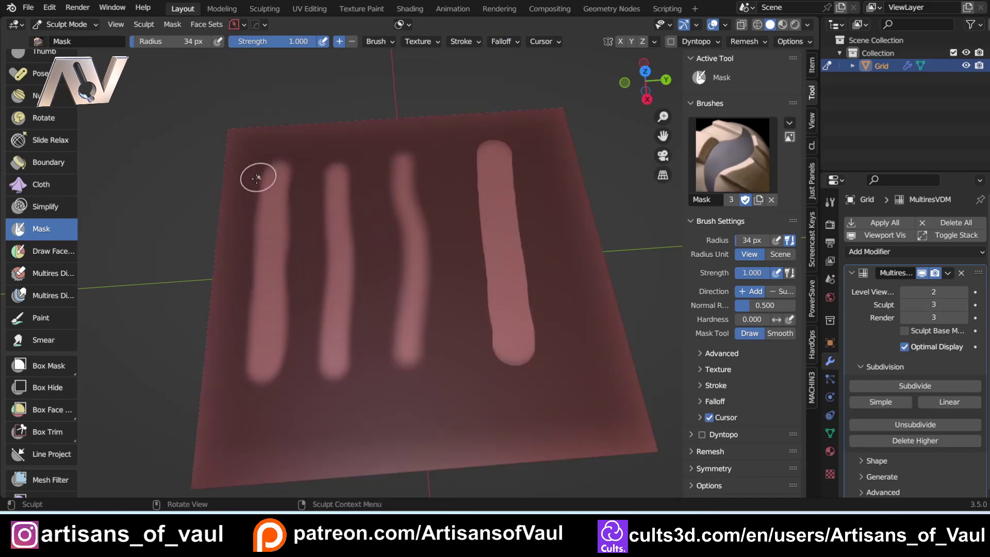
pyautogui.click(39, 478)
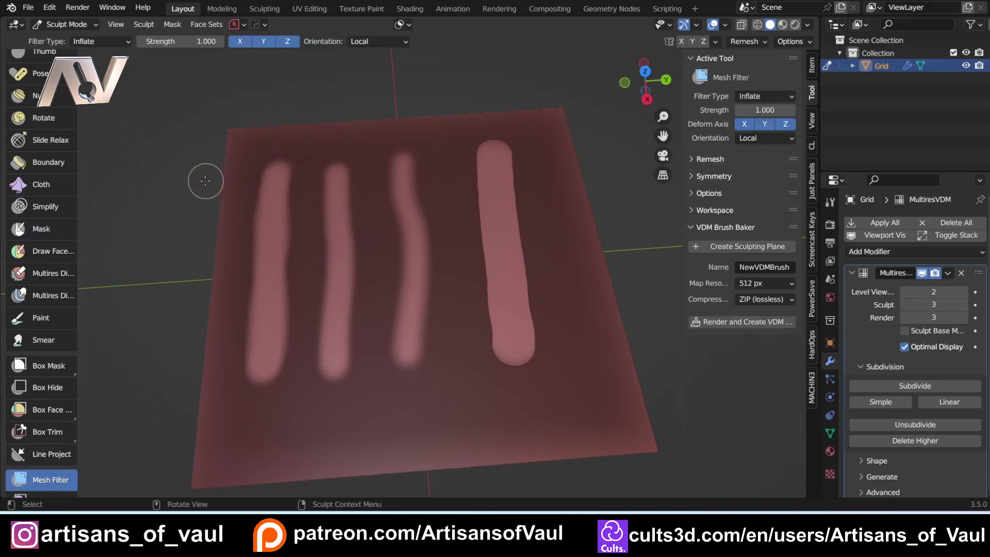
pyautogui.moveTo(185, 224); pyautogui.dragTo(197, 185, button='middle')
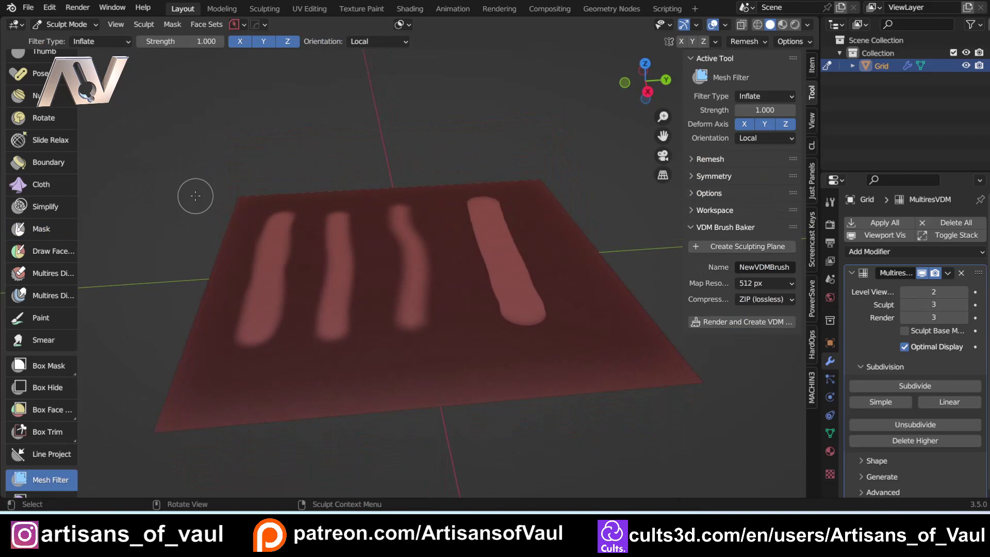
pyautogui.moveTo(206, 194); pyautogui.dragTo(302, 195)
# Step: Examine the four raised strokes up close, from the side and from above to compare the falloff profiles
pyautogui.scroll(3, 306, 197)
pyautogui.moveTo(309, 199)
pyautogui.mouseDown(button='middle')
pyautogui.moveTo(296, 229)
pyautogui.moveTo(217, 293)
pyautogui.moveTo(320, 274)
pyautogui.moveTo(320, 287)
pyautogui.moveTo(325, 266)
pyautogui.mouseUp(button='middle')
pyautogui.keyDown('shift'); pyautogui.moveTo(441, 277); pyautogui.dragTo(515, 232, button='middle'); pyautogui.keyUp('shift')
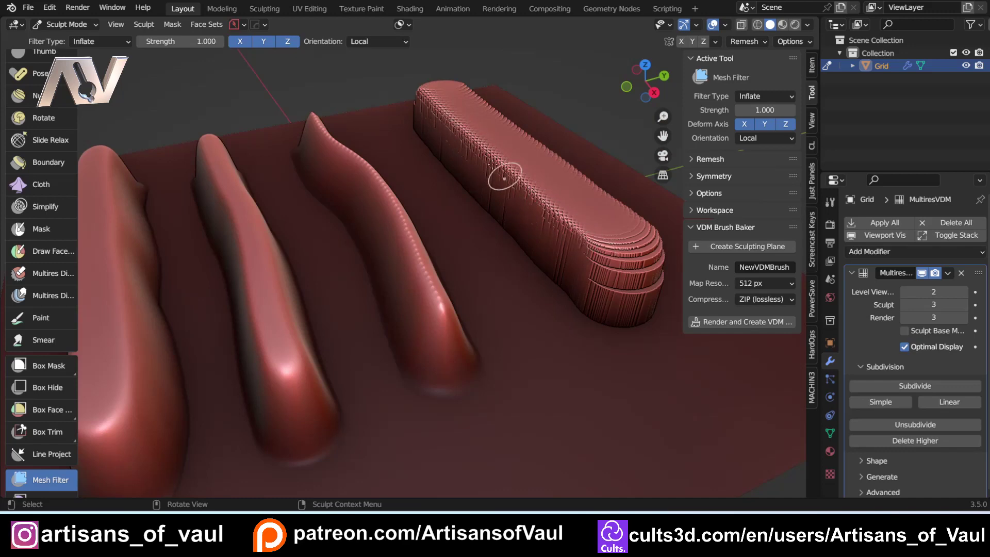
pyautogui.scroll(-1, 527, 303)
pyautogui.moveTo(527, 304); pyautogui.dragTo(467, 216, button='middle')
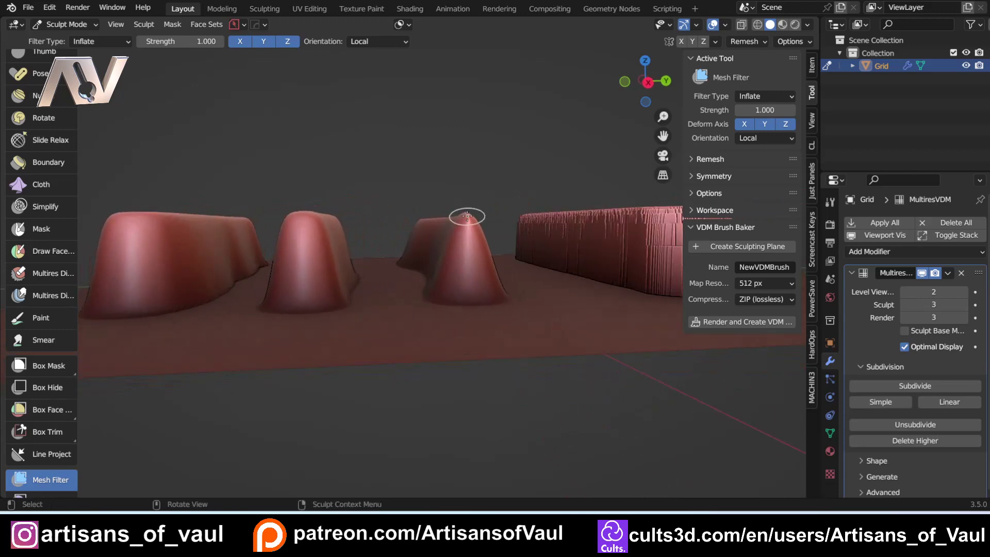
pyautogui.moveTo(346, 234); pyautogui.dragTo(398, 212, button='middle')
pyautogui.moveTo(331, 199); pyautogui.dragTo(426, 287, button='middle')
pyautogui.moveTo(419, 325)
pyautogui.mouseDown(button='middle')
pyautogui.moveTo(431, 306)
pyautogui.moveTo(437, 215)
pyautogui.moveTo(420, 261)
pyautogui.moveTo(325, 243)
pyautogui.moveTo(345, 308)
pyautogui.moveTo(360, 316)
pyautogui.mouseUp(button='middle')
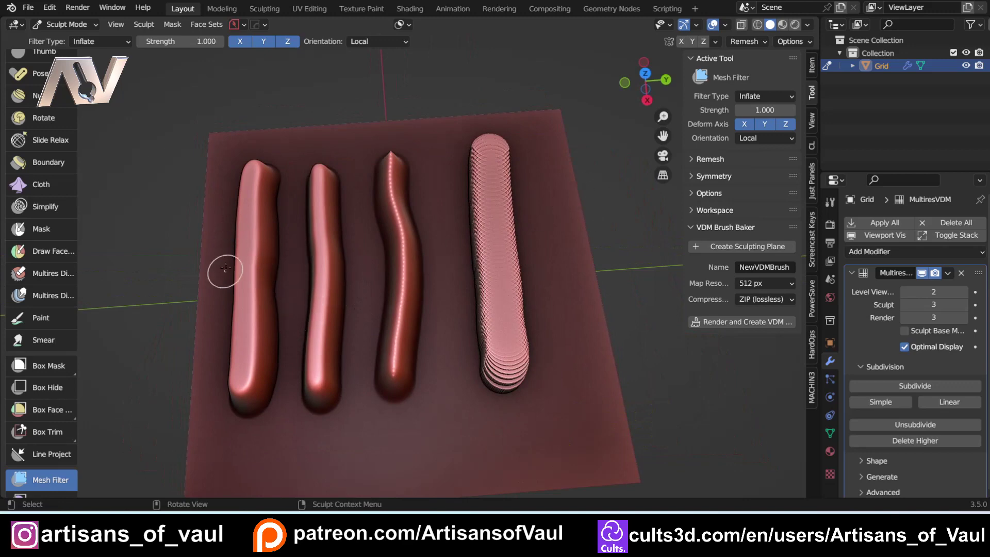
# Step: Undo the inflation and the mask inversion, clear the whole mask and hide the sidebar
pyautogui.hotkey('ctrl', 'z')
pyautogui.hotkey('ctrl', 'z')
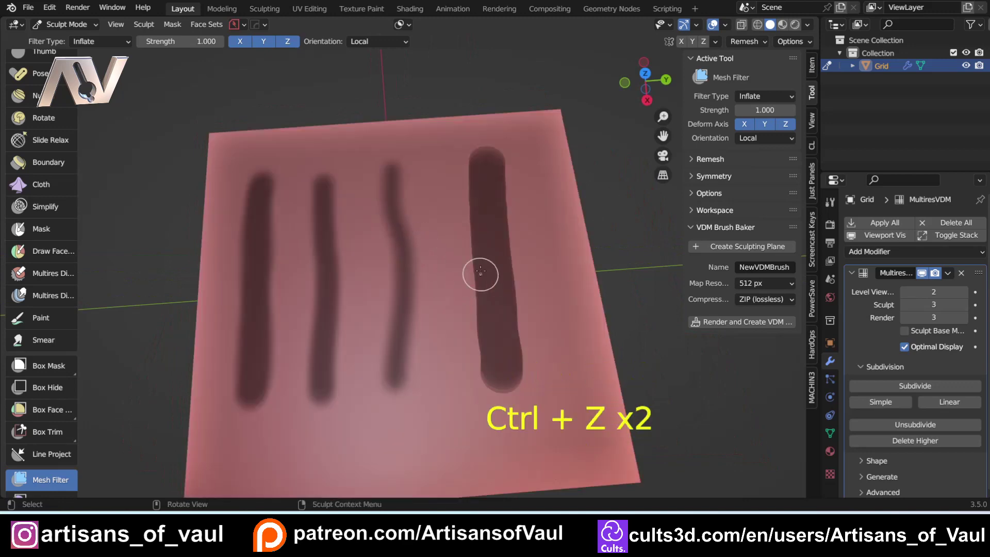
pyautogui.press('alt')
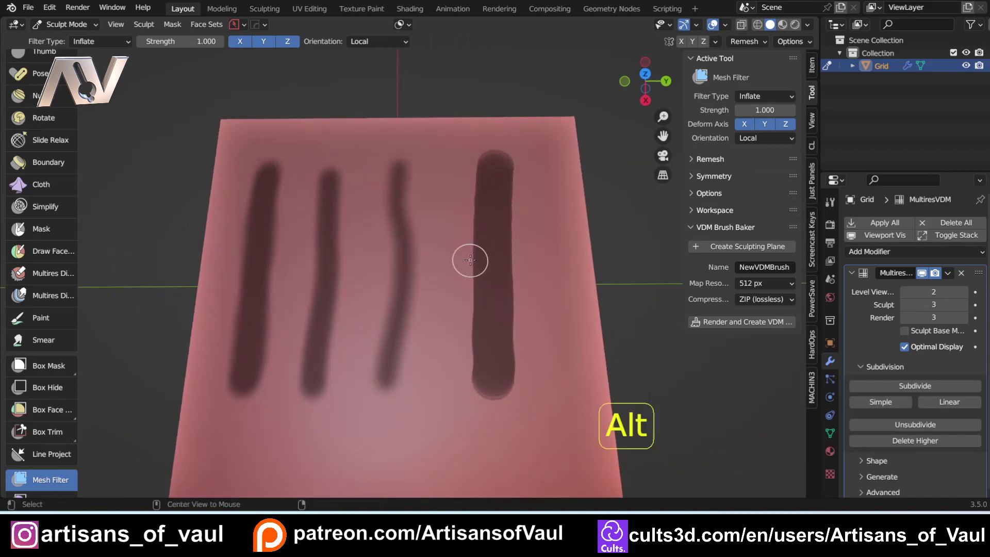
pyautogui.hotkey('alt', 'm')
pyautogui.press('n')
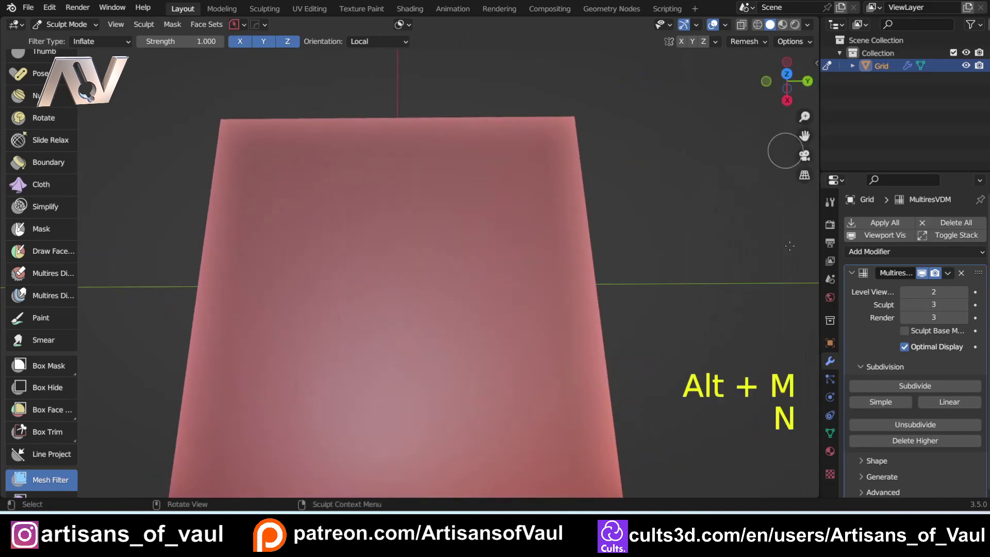
pyautogui.keyDown('shift'); pyautogui.moveTo(398, 265); pyautogui.dragTo(517, 95, button='middle'); pyautogui.keyUp('shift')
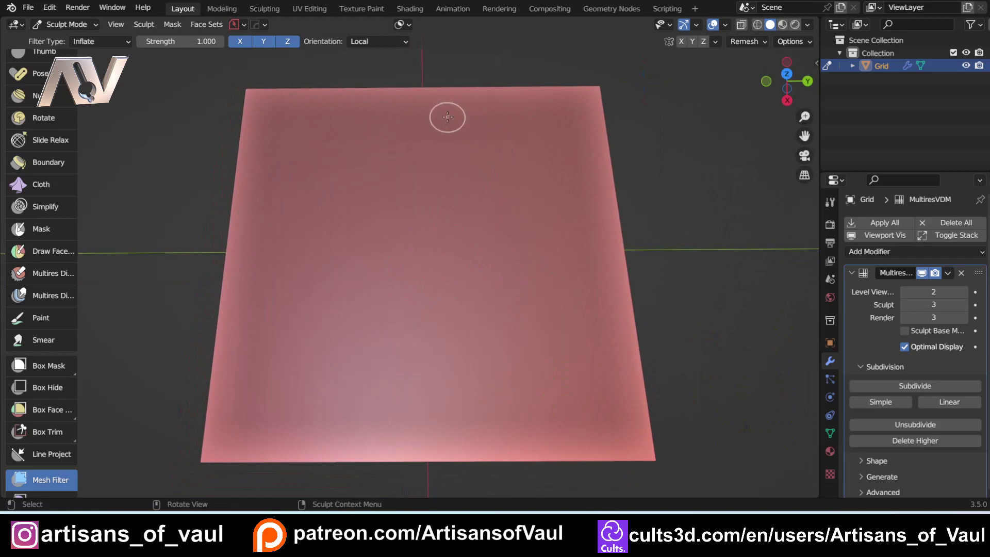
# Step: Return to the Mask brush, view the plane straight from above and set the stroke method to Curve
pyautogui.click(40, 233)
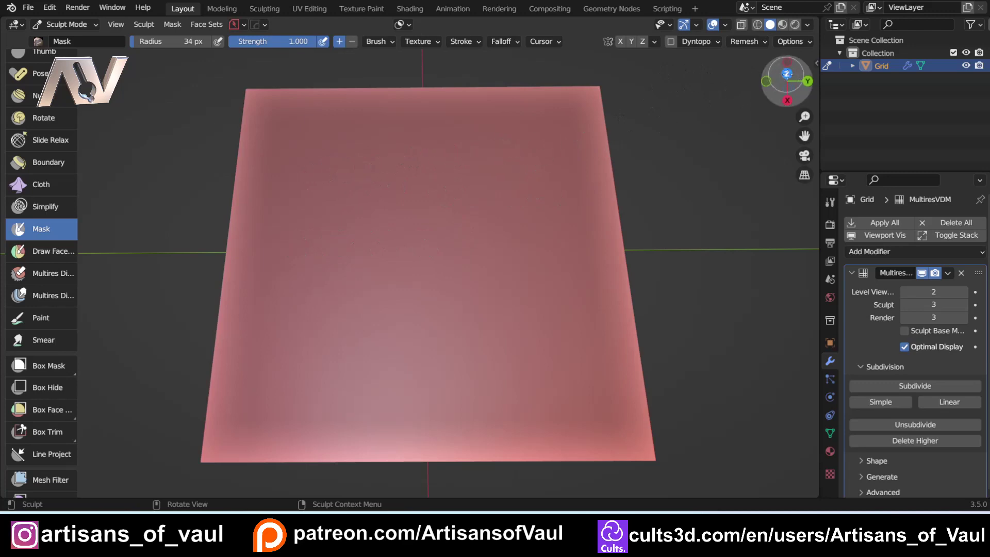
pyautogui.click(762, 77)
pyautogui.keyDown('shift'); pyautogui.moveTo(433, 82); pyautogui.dragTo(457, 95, button='middle'); pyautogui.keyUp('shift')
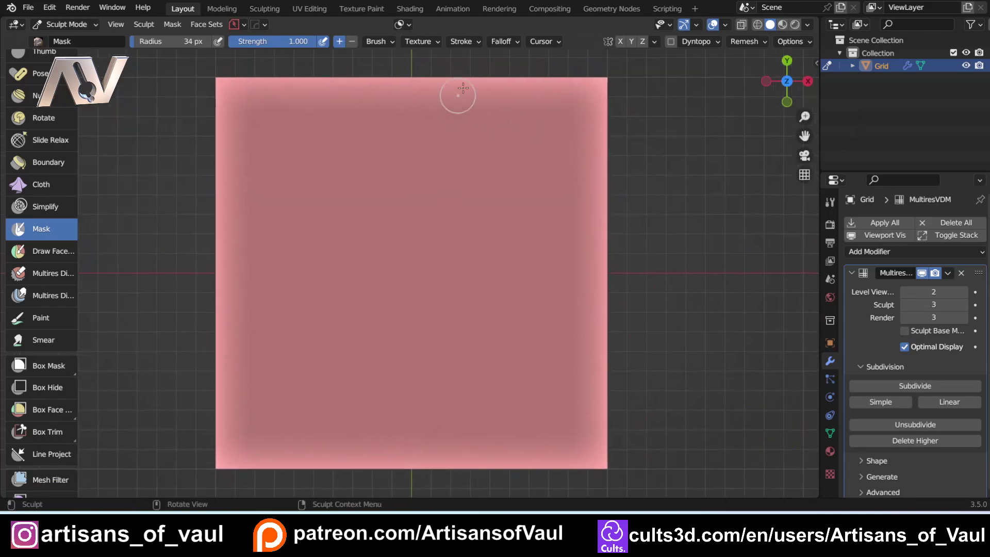
pyautogui.click(466, 41)
pyautogui.click(482, 66)
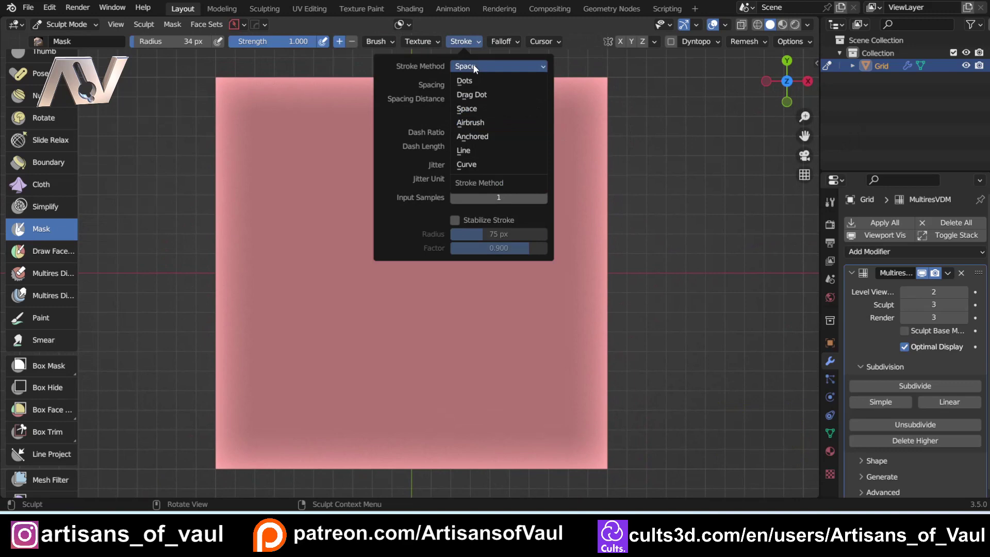
pyautogui.click(468, 164)
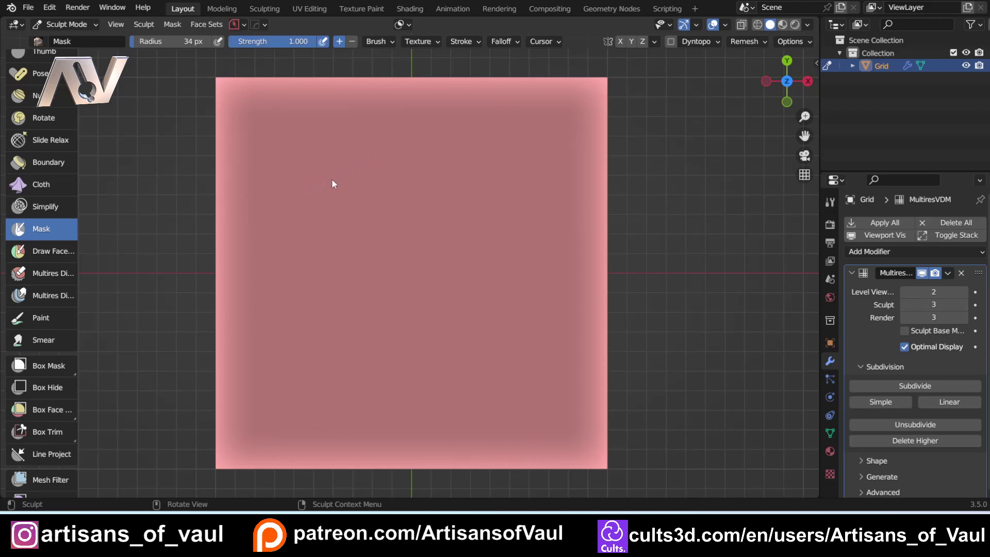
pyautogui.press('ctrl')
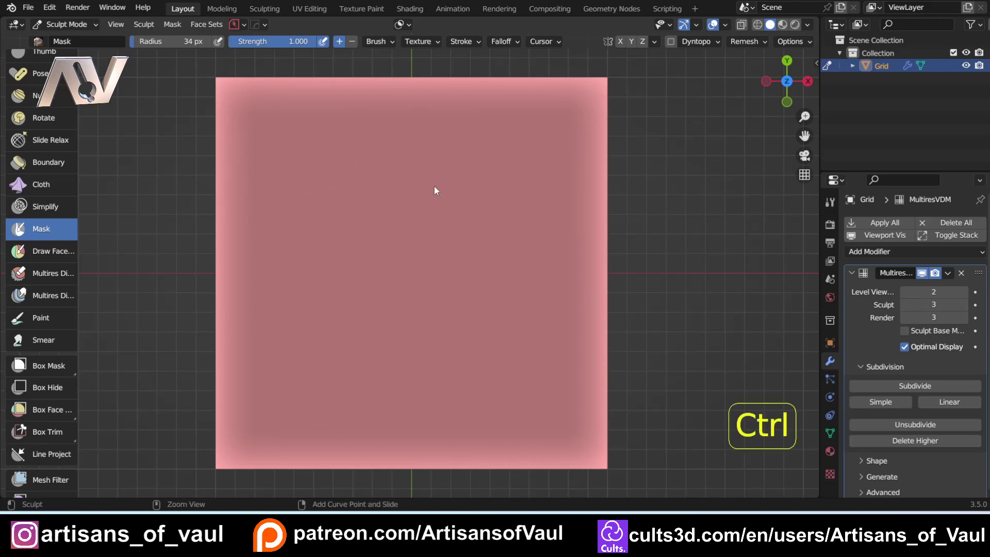
pyautogui.keyDown('ctrl'); pyautogui.rightClick(517, 171); pyautogui.keyUp('ctrl')
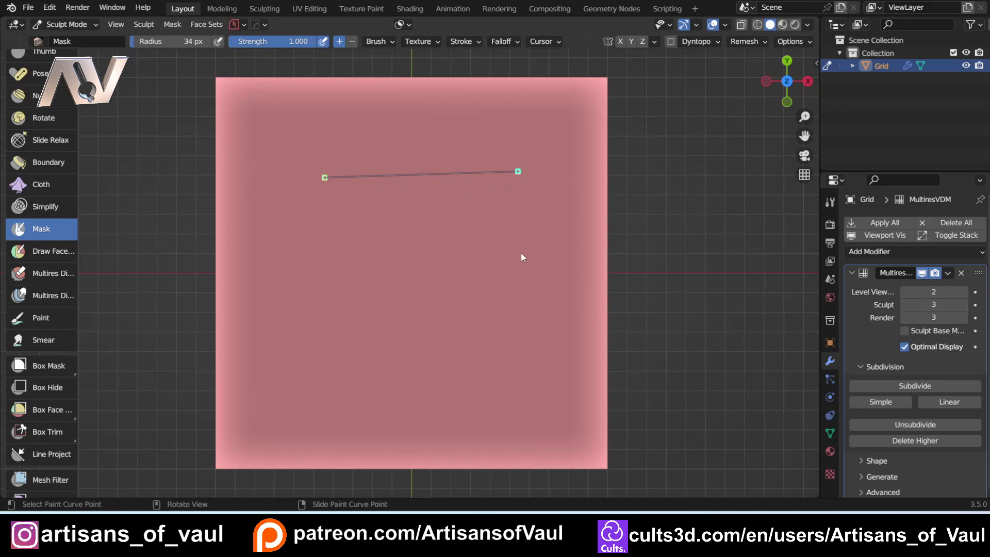
pyautogui.press('g')
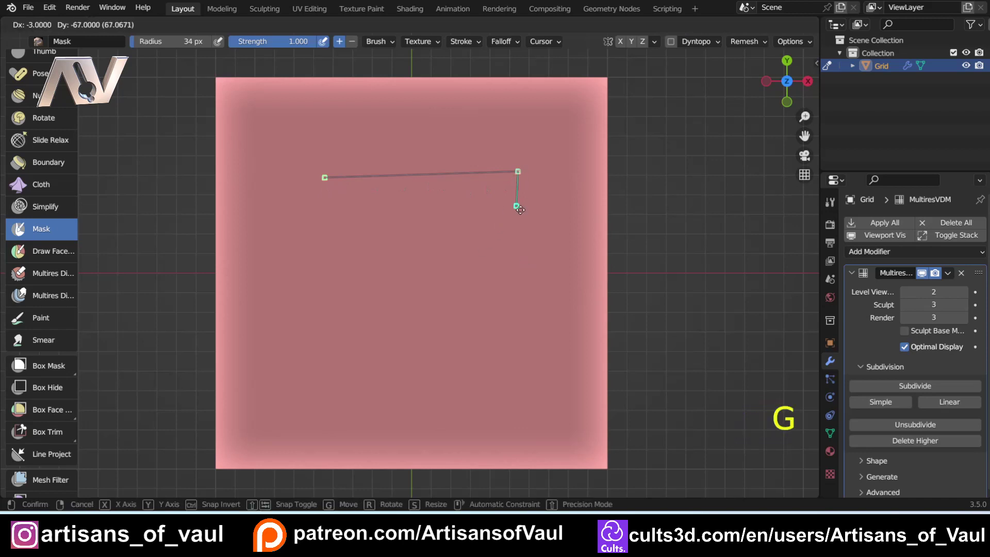
pyautogui.click(520, 232)
pyautogui.press('ctrl')
pyautogui.hotkey('ctrl', 'z')
pyautogui.hotkey('ctrl', 'z')
pyautogui.hotkey('ctrl', 'z')
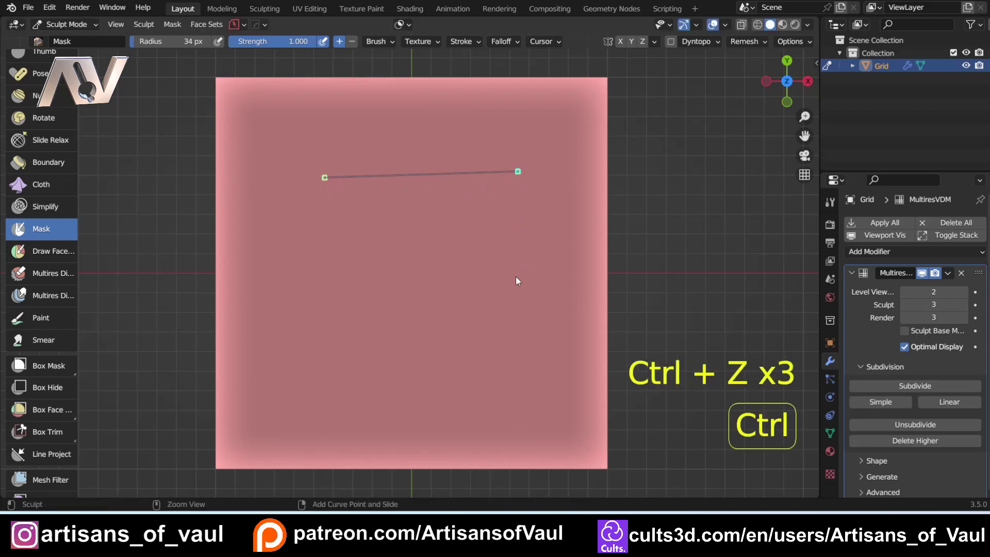
pyautogui.press('a')
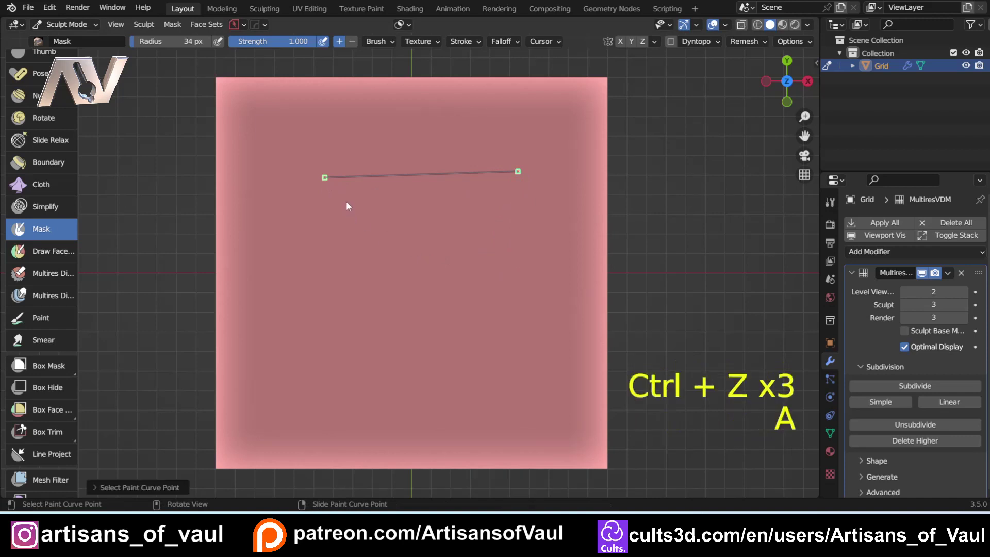
pyautogui.press('a')
pyautogui.press('Delete')
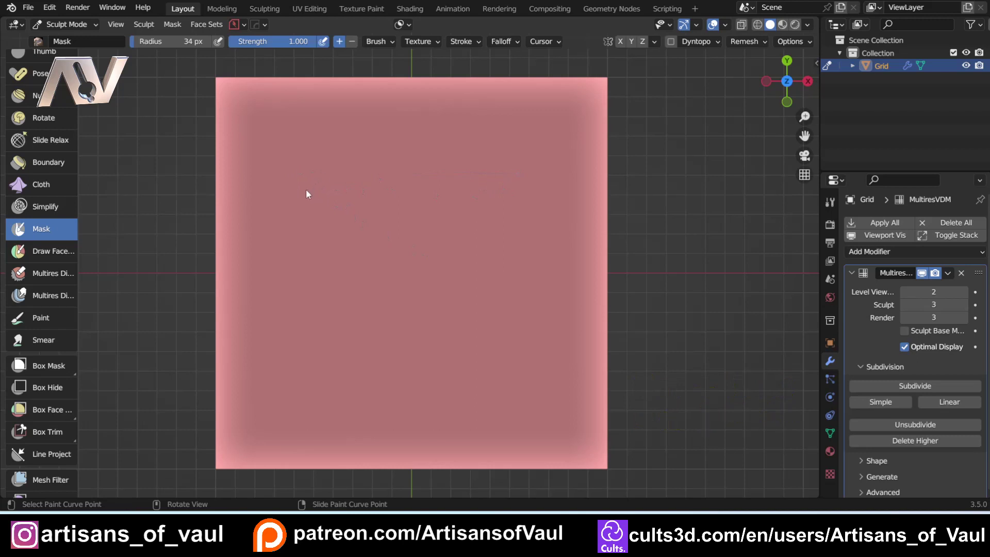
# Step: Lay out a closed bow-tie paint curve of five points with straight crossing diagonals on the plane
pyautogui.press('ctrl')
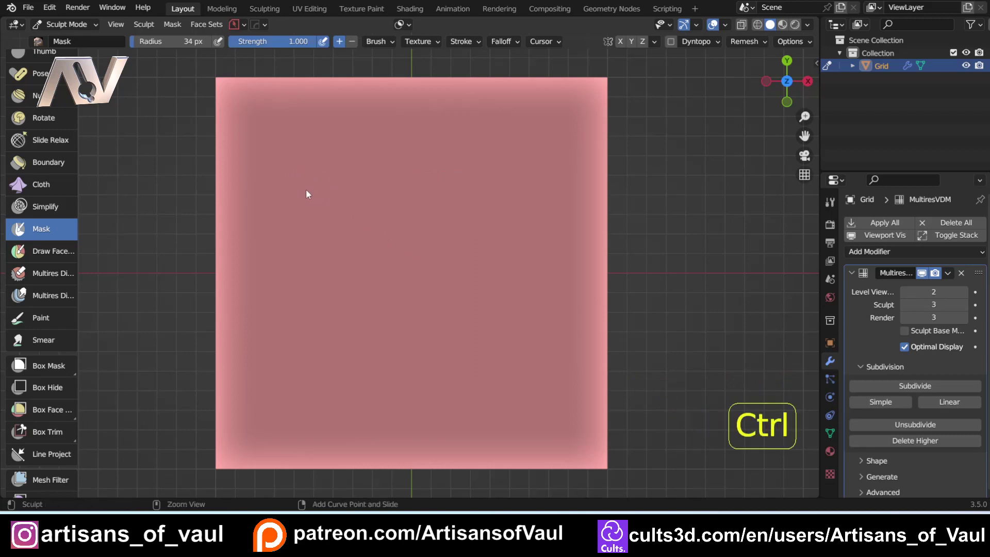
pyautogui.keyDown('ctrl'); pyautogui.rightClick(305, 190); pyautogui.keyUp('ctrl')
pyautogui.keyDown('ctrl'); pyautogui.rightClick(513, 312); pyautogui.keyUp('ctrl')
pyautogui.keyDown('ctrl'); pyautogui.rightClick(515, 184); pyautogui.keyUp('ctrl')
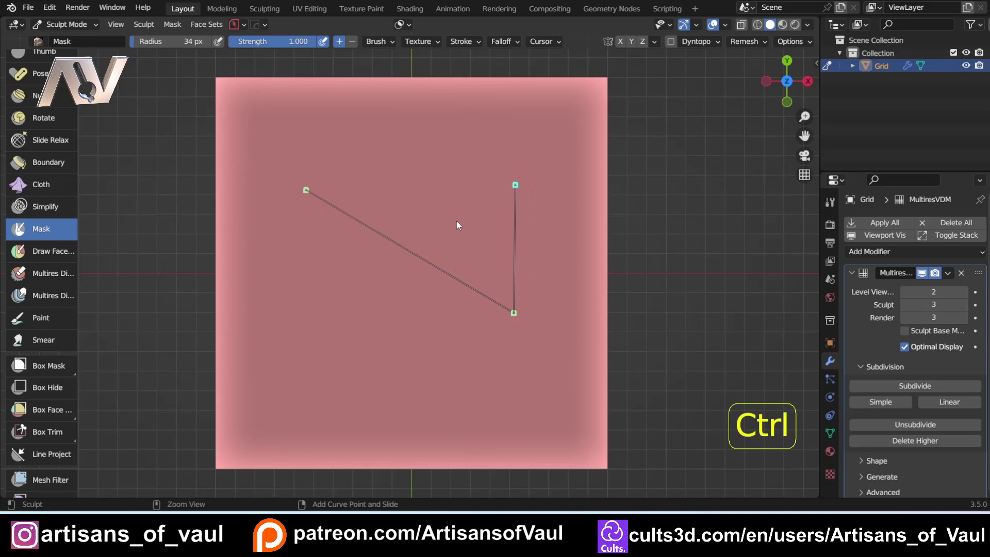
pyautogui.keyDown('ctrl'); pyautogui.rightClick(306, 314); pyautogui.keyUp('ctrl')
pyautogui.keyDown('ctrl'); pyautogui.rightClick(307, 190); pyautogui.keyUp('ctrl')
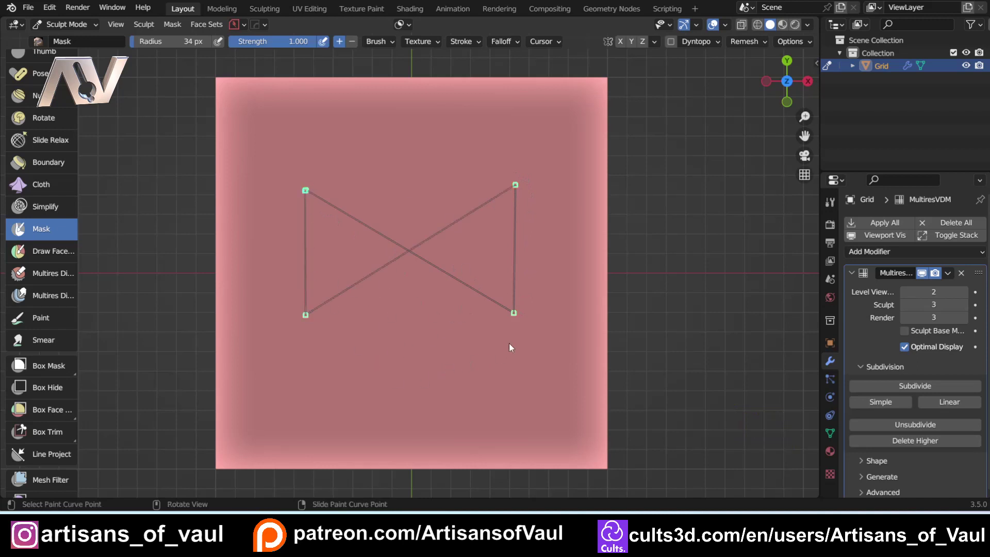
# Step: Select the curve's lower-right point and shift it slightly
pyautogui.click(514, 313)
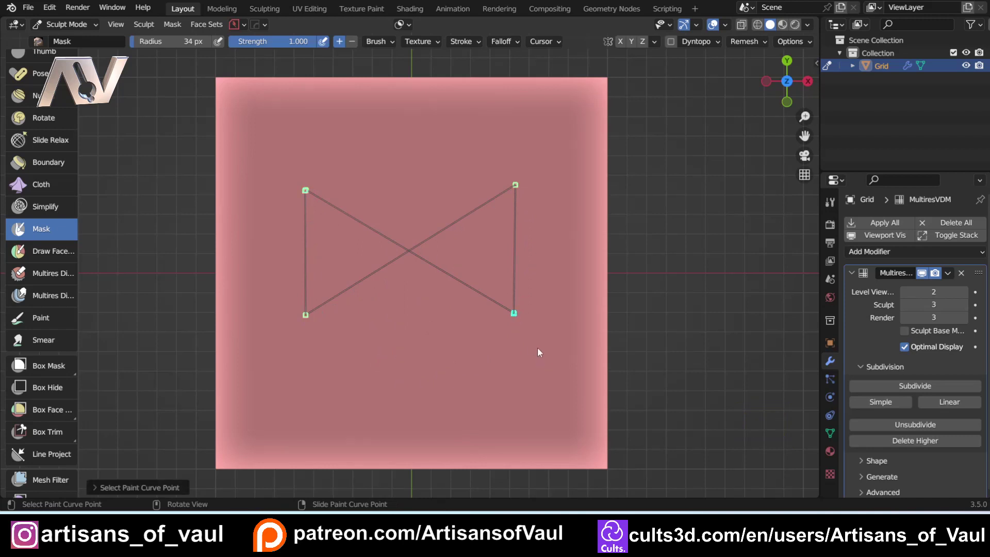
pyautogui.press('g')
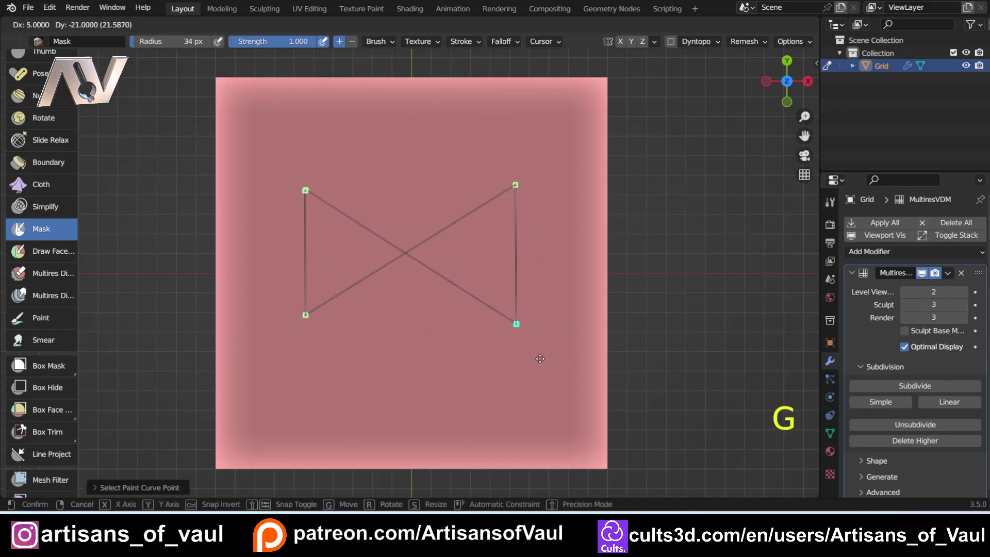
pyautogui.click(540, 349)
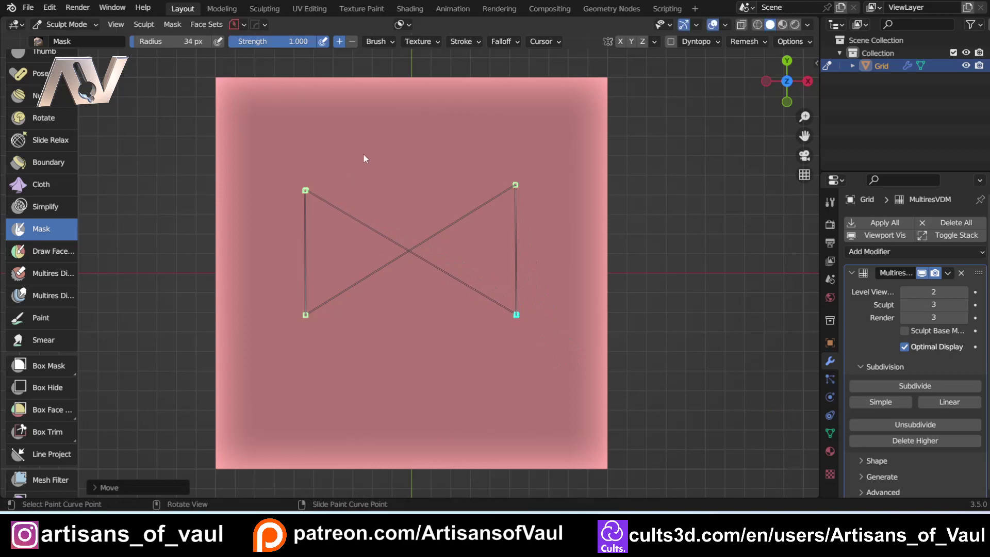
# Step: Set the Mask brush radius to 23 px and its falloff to Smooth
pyautogui.press('f')
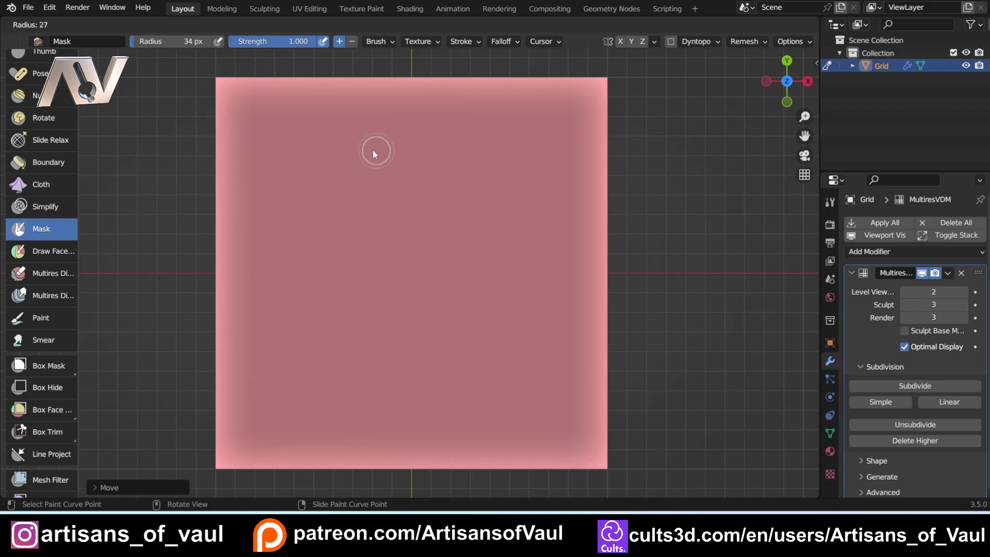
pyautogui.click(371, 153)
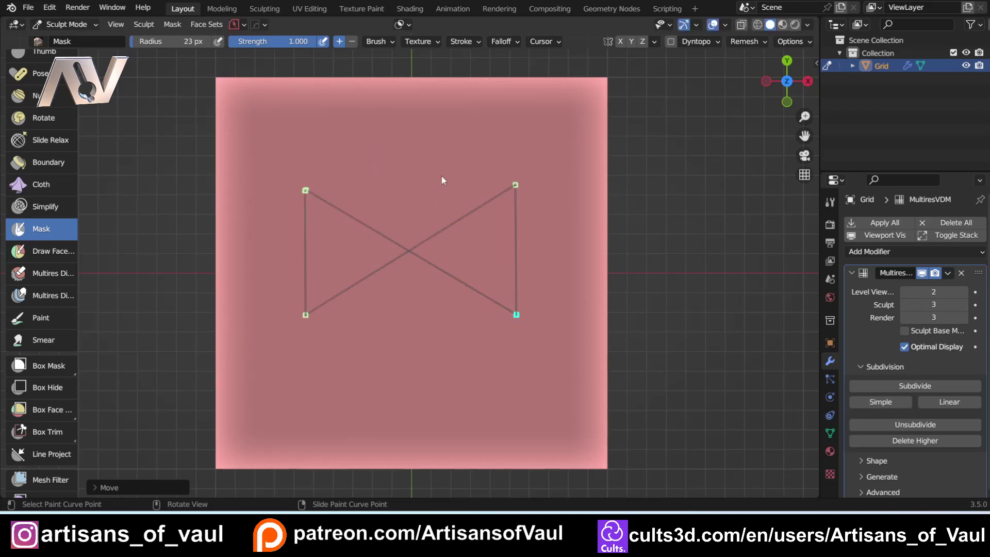
pyautogui.click(501, 42)
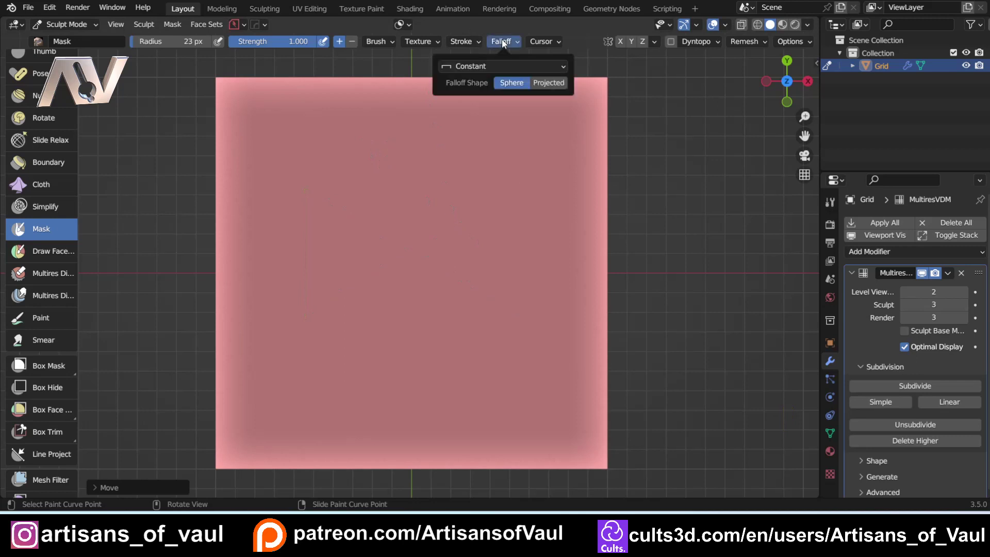
pyautogui.click(480, 67)
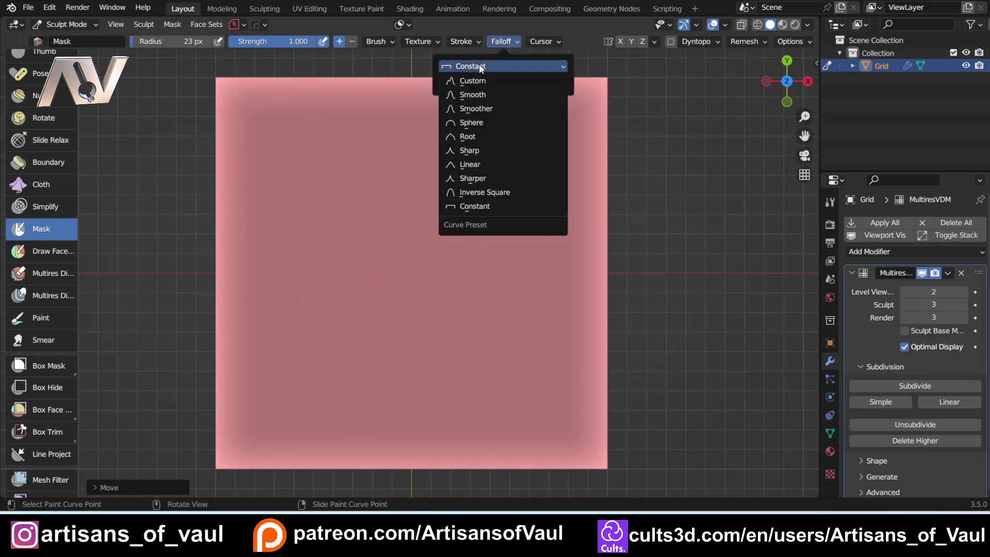
pyautogui.click(479, 96)
# Step: Paint the mask along the bow-tie curve twice to darken the stroke
pyautogui.scroll(-2, 395, 305)
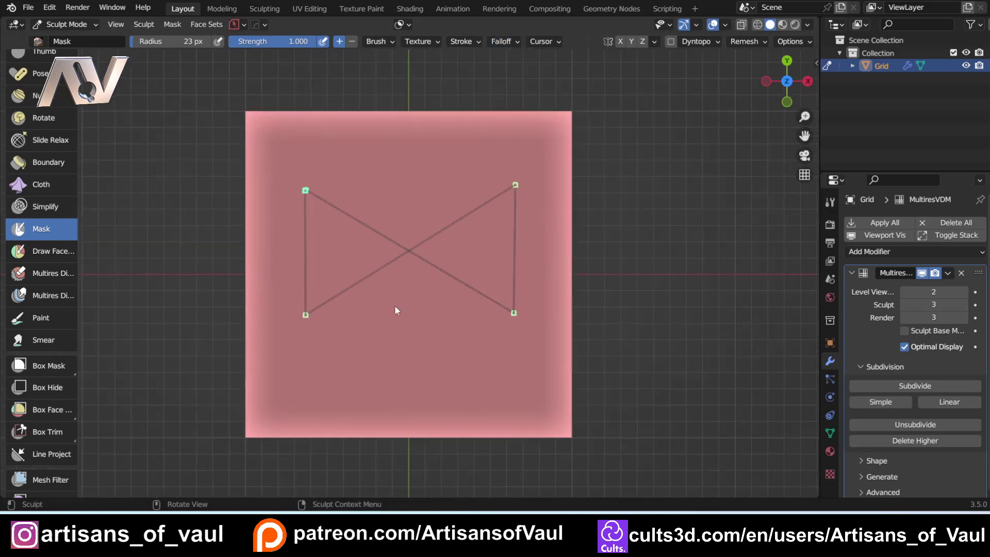
pyautogui.press('ctrl')
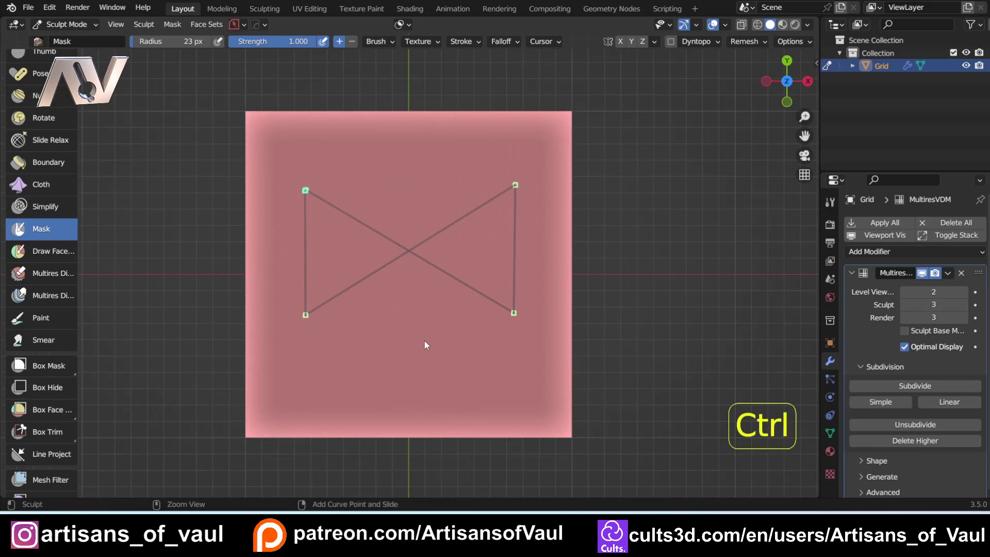
pyautogui.keyDown('ctrl'); pyautogui.click(424, 342); pyautogui.keyUp('ctrl')
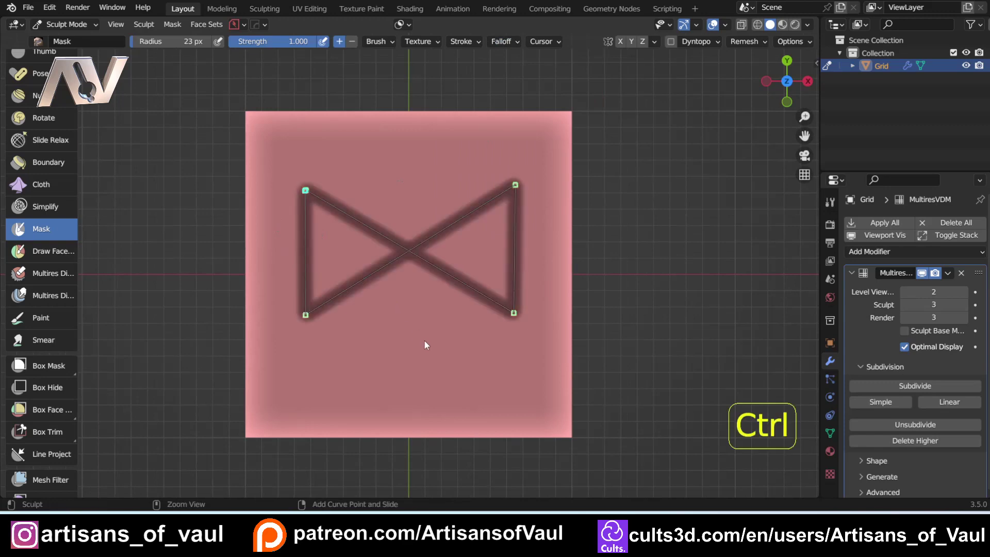
pyautogui.keyDown('ctrl'); pyautogui.click(389, 335); pyautogui.keyUp('ctrl')
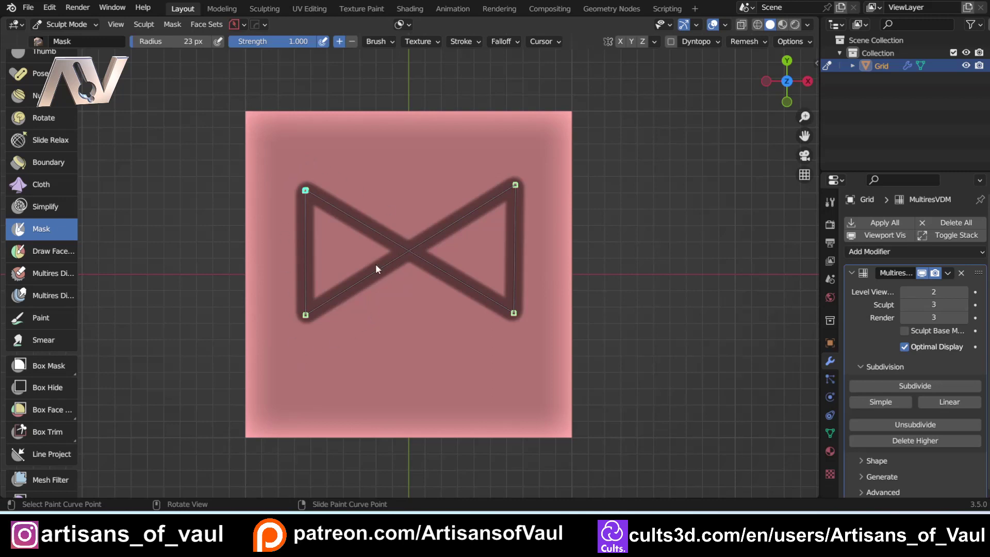
# Step: Grow the bow-tie mask and invert it so only the bow-tie is unmasked
pyautogui.click(173, 25)
pyautogui.click(173, 24)
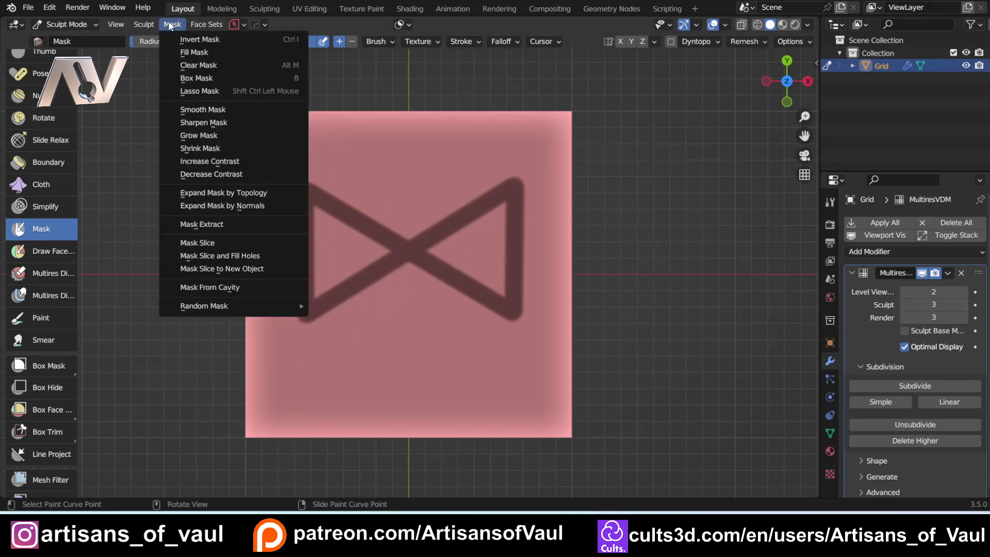
pyautogui.click(203, 136)
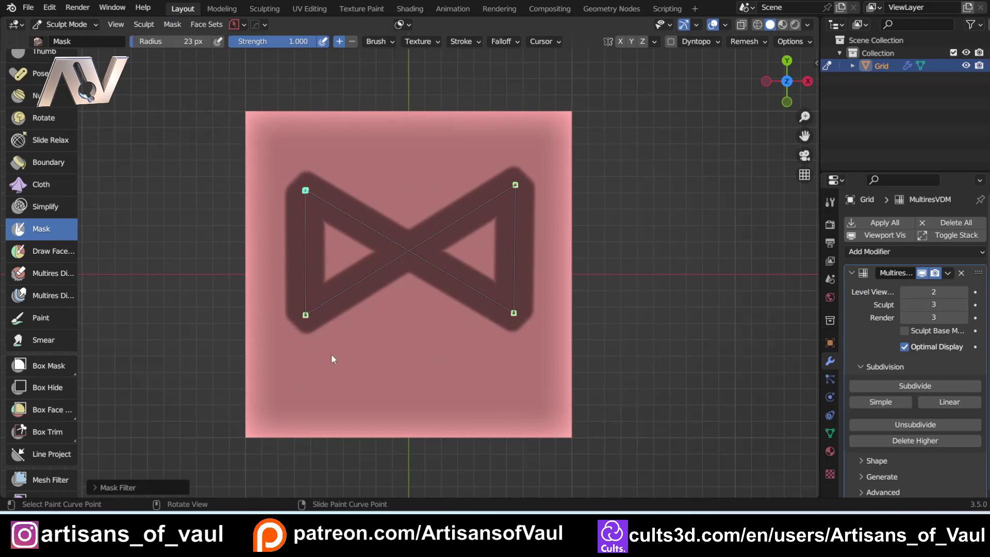
pyautogui.click(172, 25)
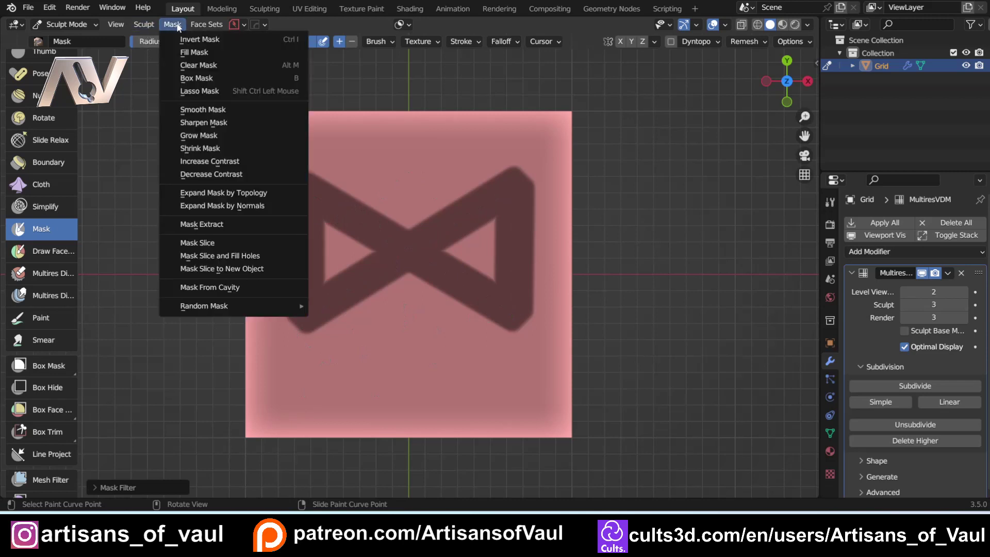
pyautogui.click(173, 25)
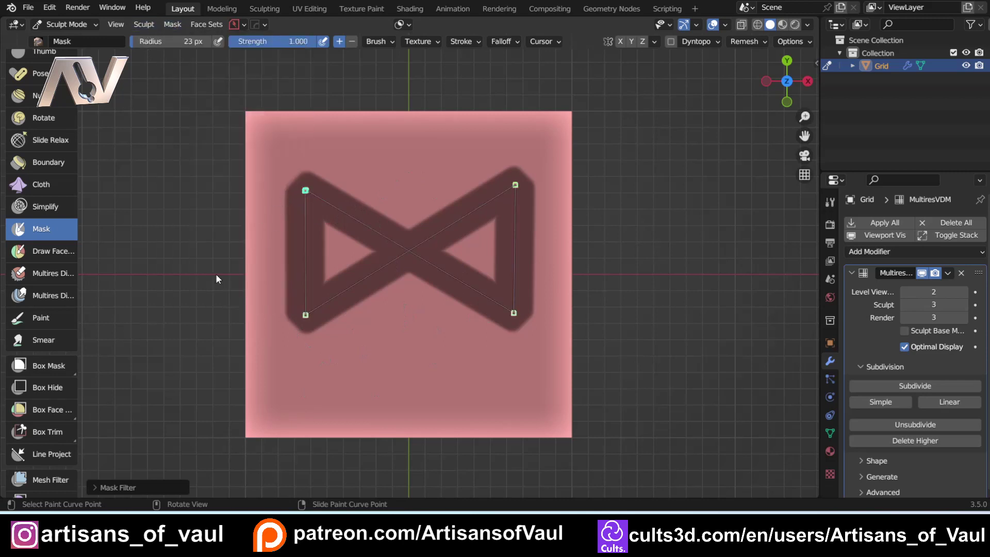
pyautogui.hotkey('ctrl', 'i')
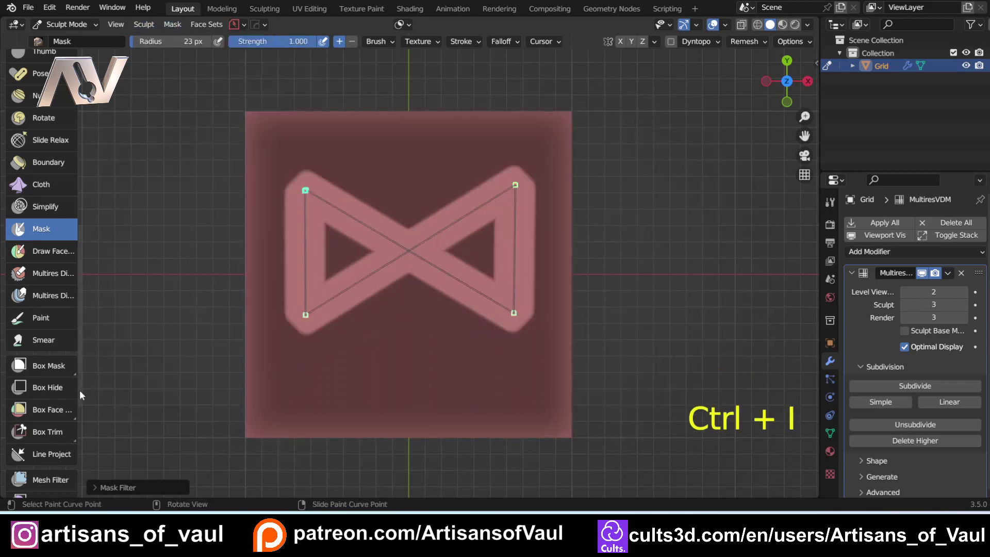
# Step: View the plane at a slight tilt and change the Mask brush's stroke method away from Curve
pyautogui.click(23, 480)
pyautogui.moveTo(230, 417); pyautogui.dragTo(180, 376, button='middle')
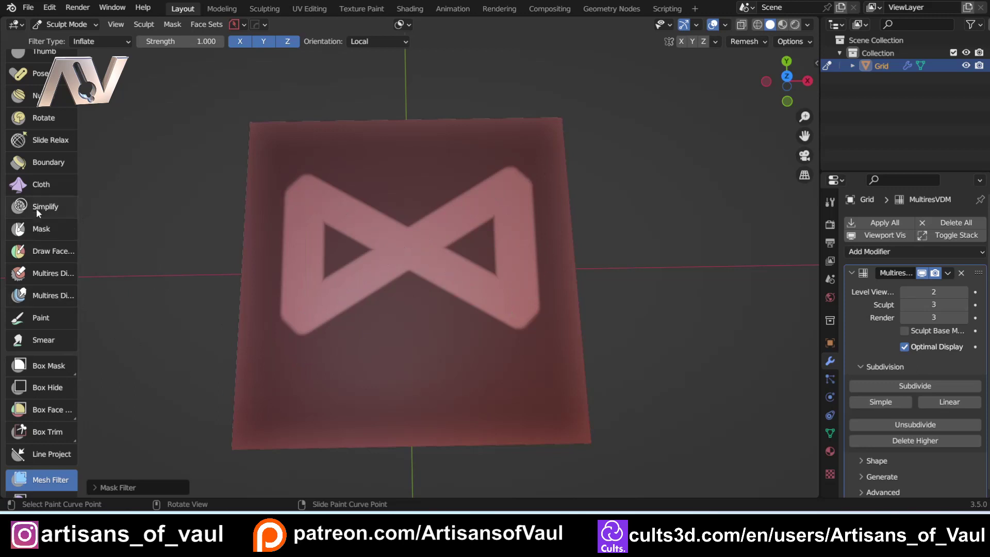
pyautogui.click(38, 228)
pyautogui.click(473, 39)
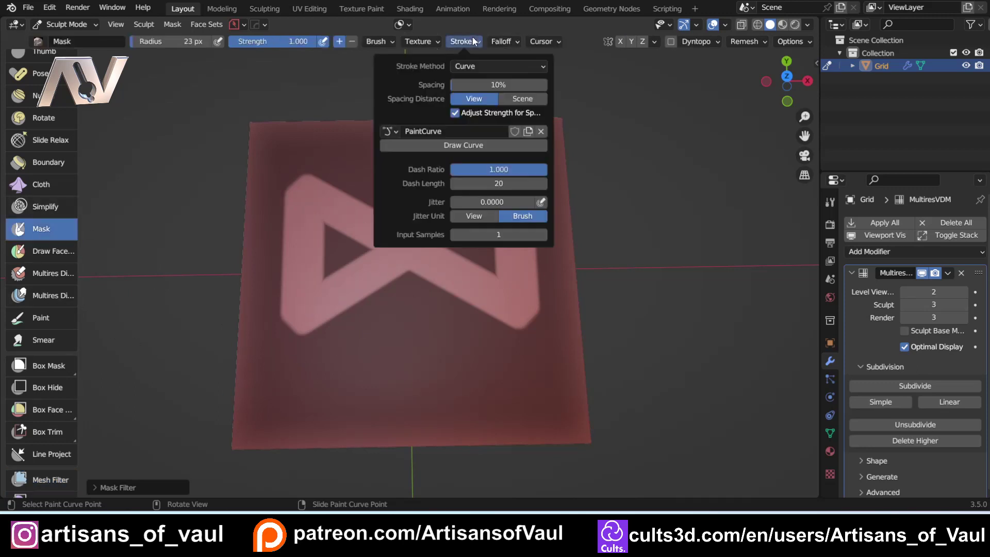
pyautogui.click(474, 67)
pyautogui.click(470, 108)
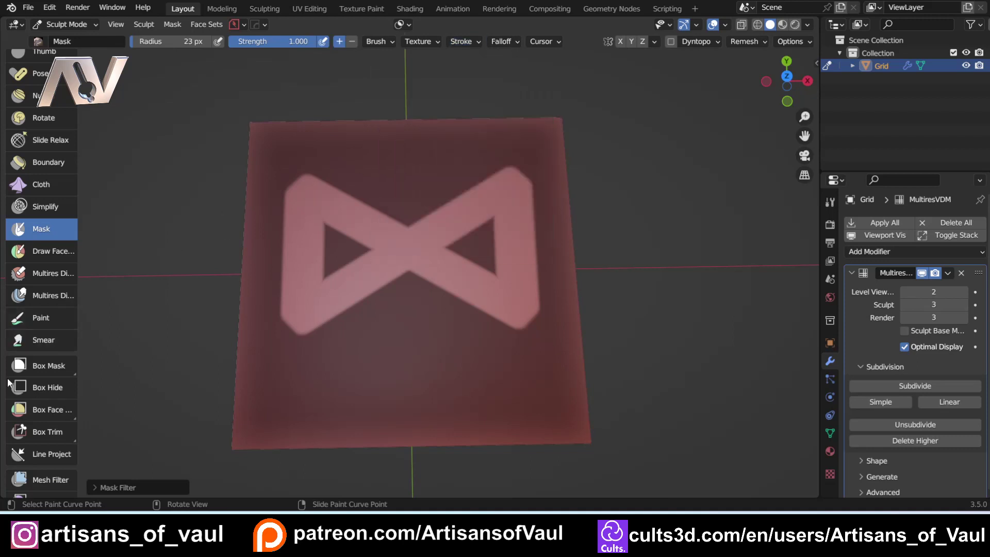
# Step: Raise the unmasked bow-tie from the plane with the Mesh Filter set to Inflate at strength 1.000
pyautogui.click(53, 483)
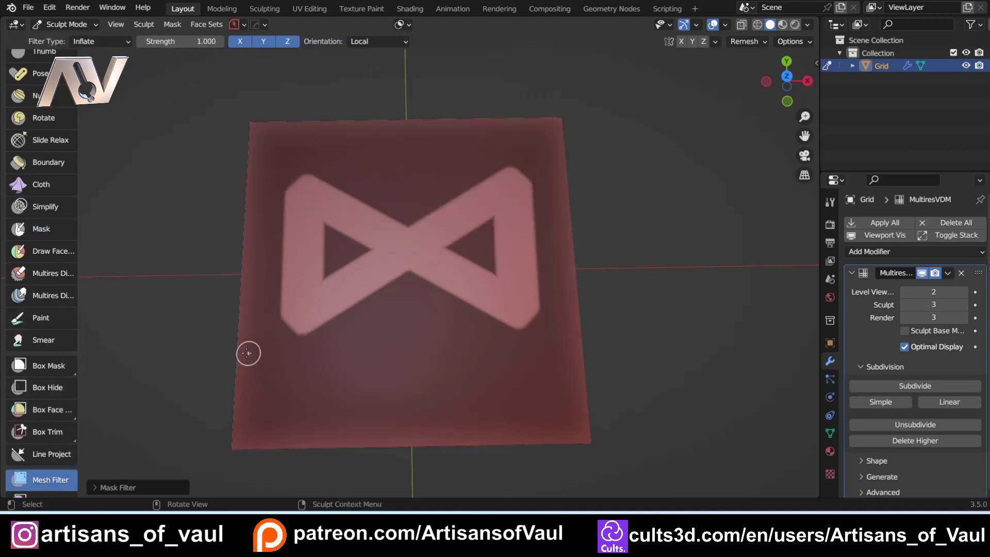
pyautogui.moveTo(222, 375); pyautogui.dragTo(410, 380)
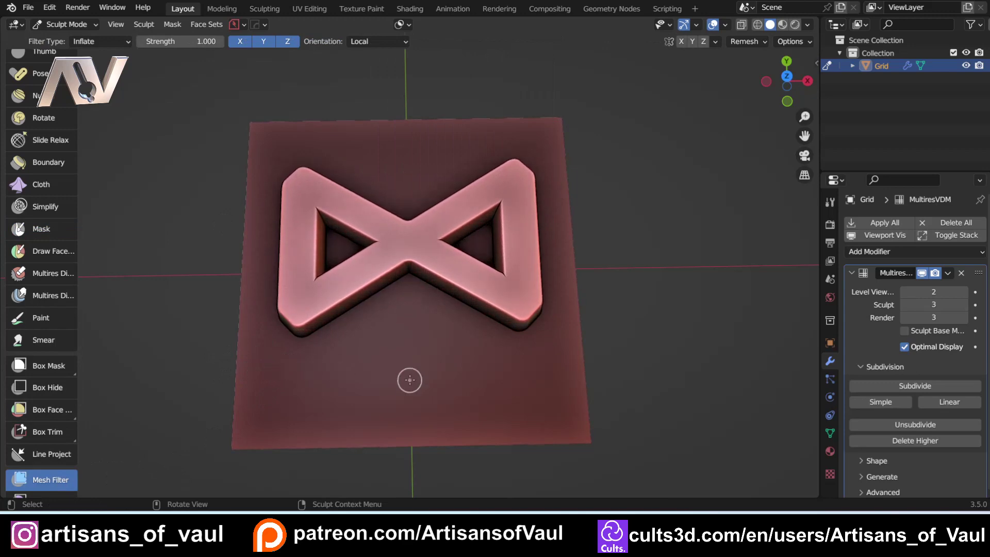
pyautogui.click(115, 42)
pyautogui.press('Escape')
pyautogui.moveTo(376, 333); pyautogui.dragTo(397, 334)
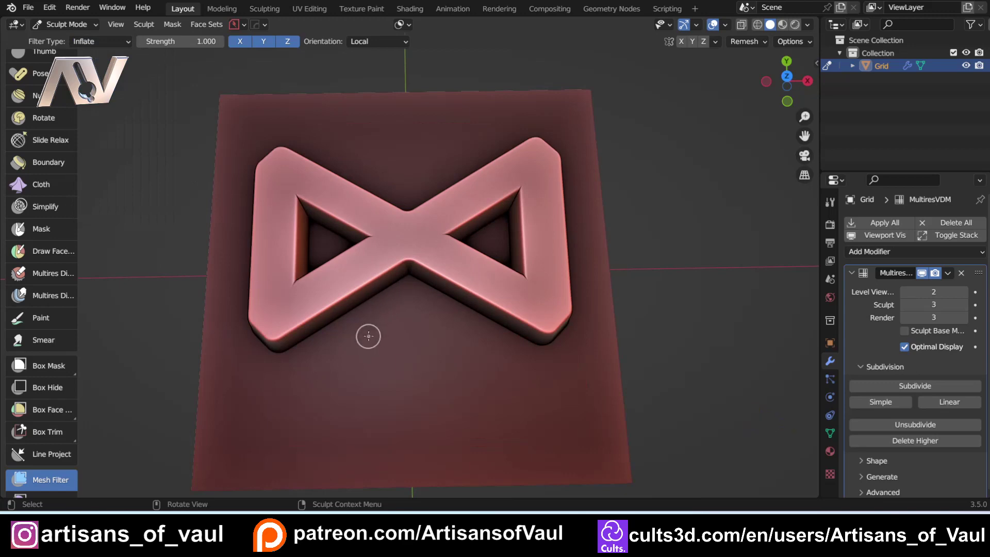
# Step: Clear the mask from the whole plane
pyautogui.moveTo(370, 333); pyautogui.dragTo(365, 357, button='middle')
pyautogui.hotkey('alt', 'm')
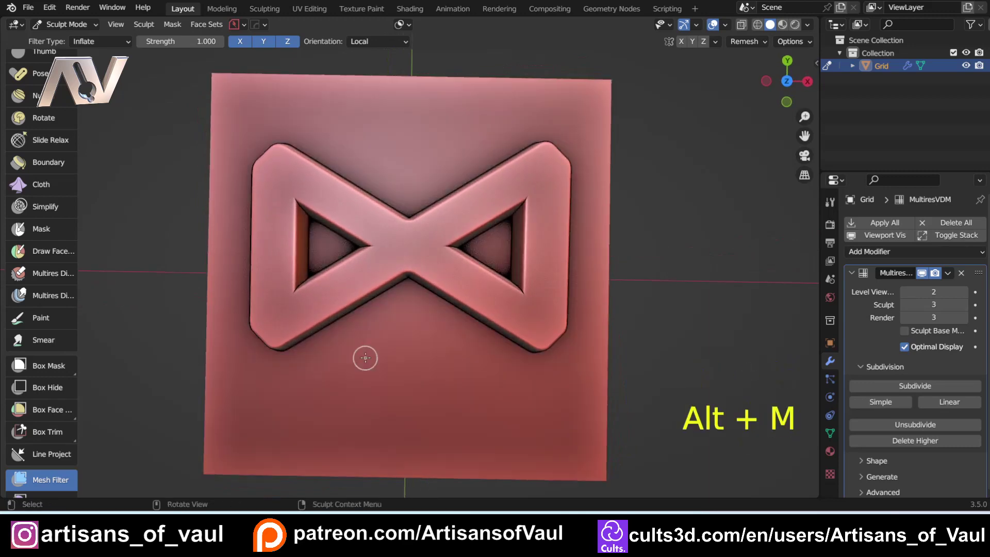
pyautogui.scroll(-1, 365, 357)
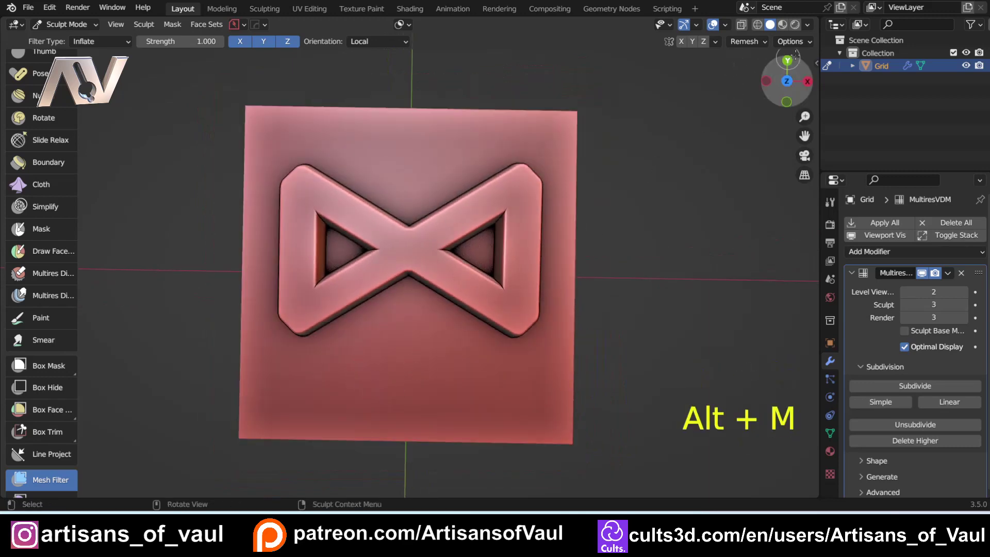
# Step: In Object Mode, view the bow-tie plane from above and move it along the negative X axis, clear of the origin
pyautogui.click(787, 81)
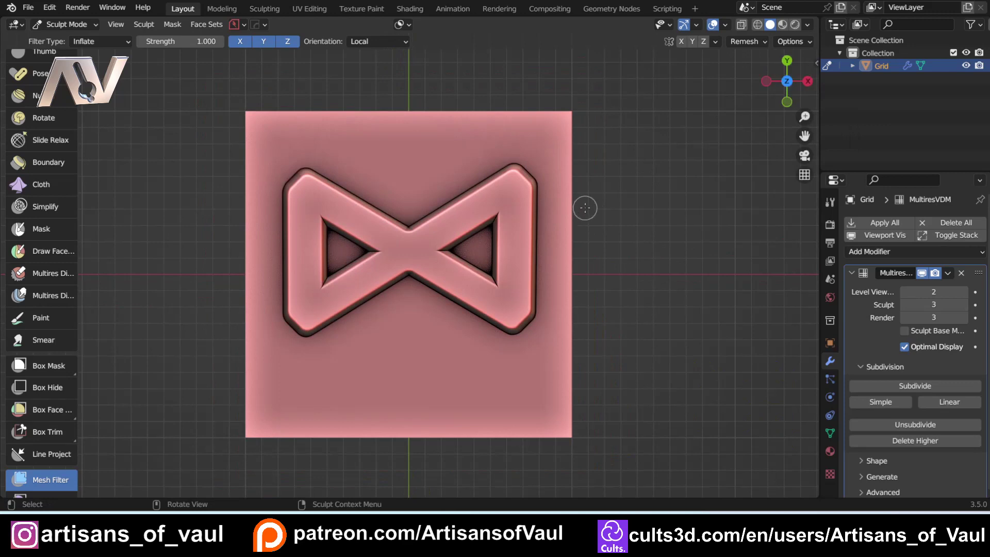
pyautogui.scroll(1, 581, 206)
pyautogui.press('Tab')
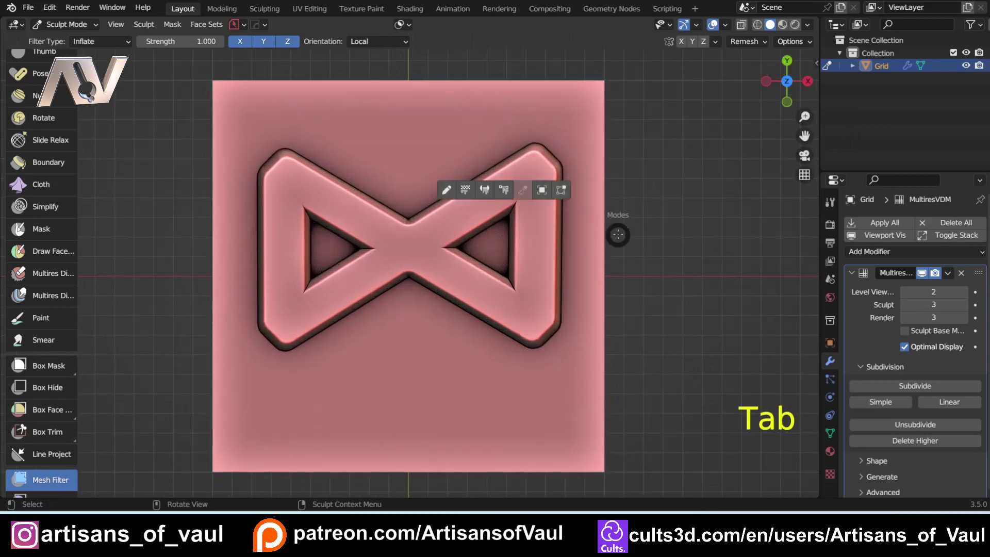
pyautogui.click(545, 193)
pyautogui.scroll(-4, 546, 193)
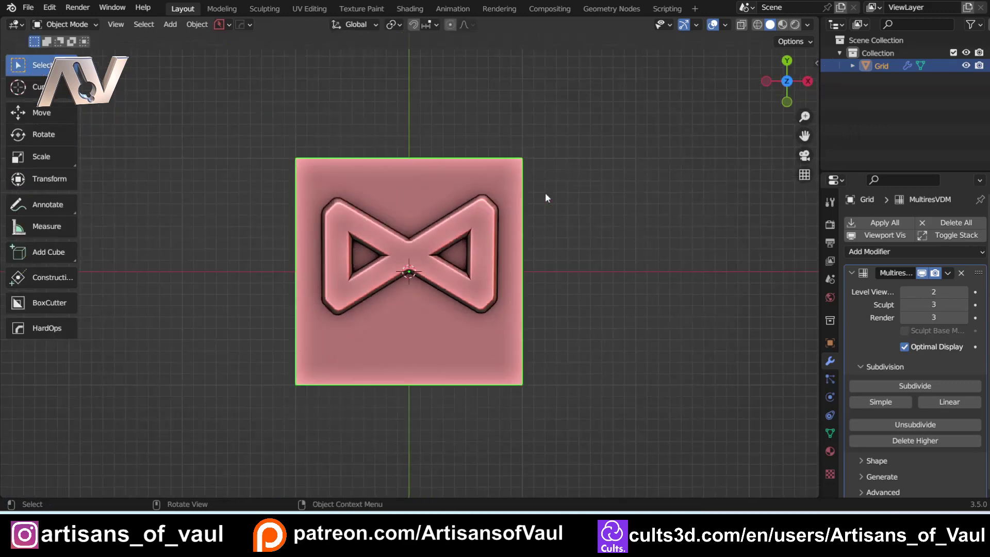
pyautogui.press('g')
pyautogui.press('x')
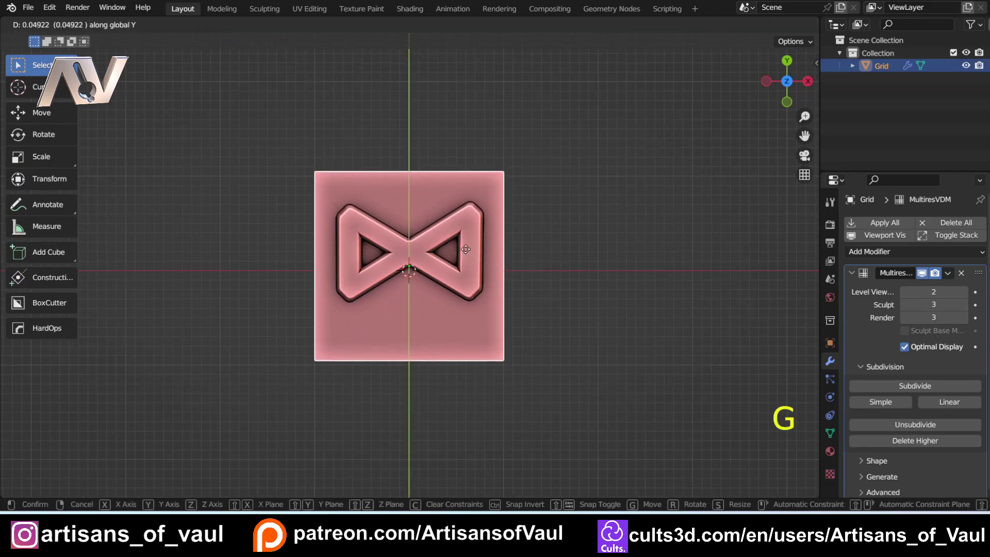
pyautogui.click(239, 259)
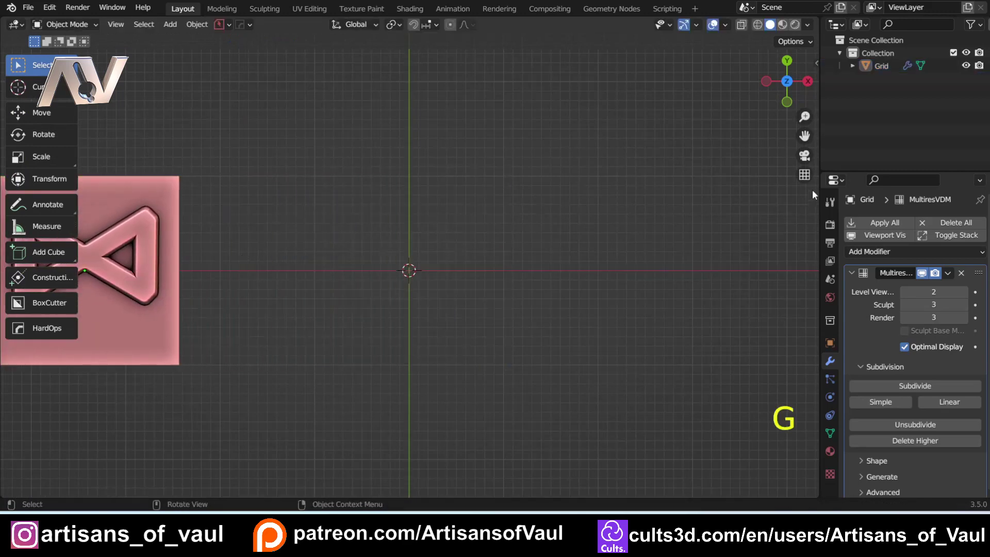
# Step: Create a new VDM sculpting plane and subdivide it to level 3 with Simple subdivision
pyautogui.press('n')
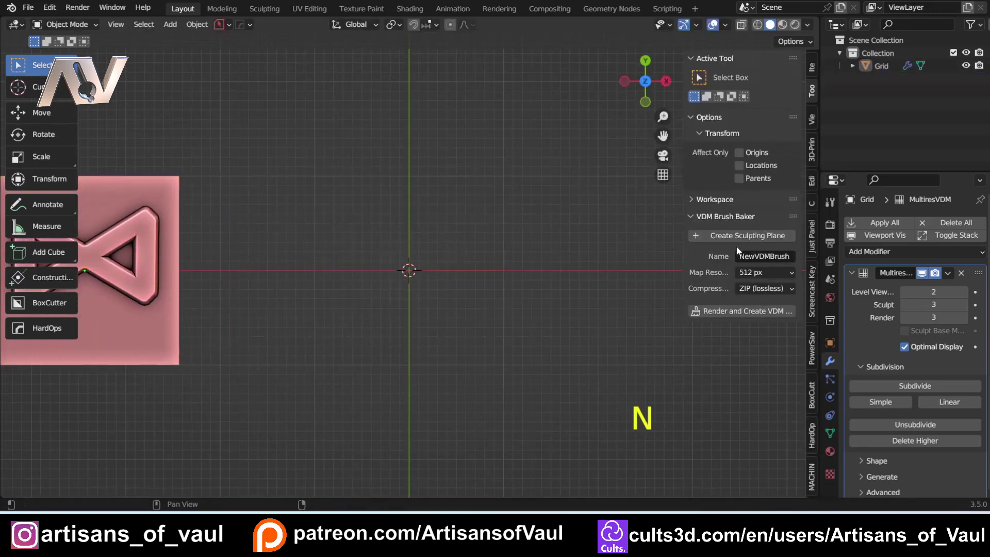
pyautogui.click(747, 235)
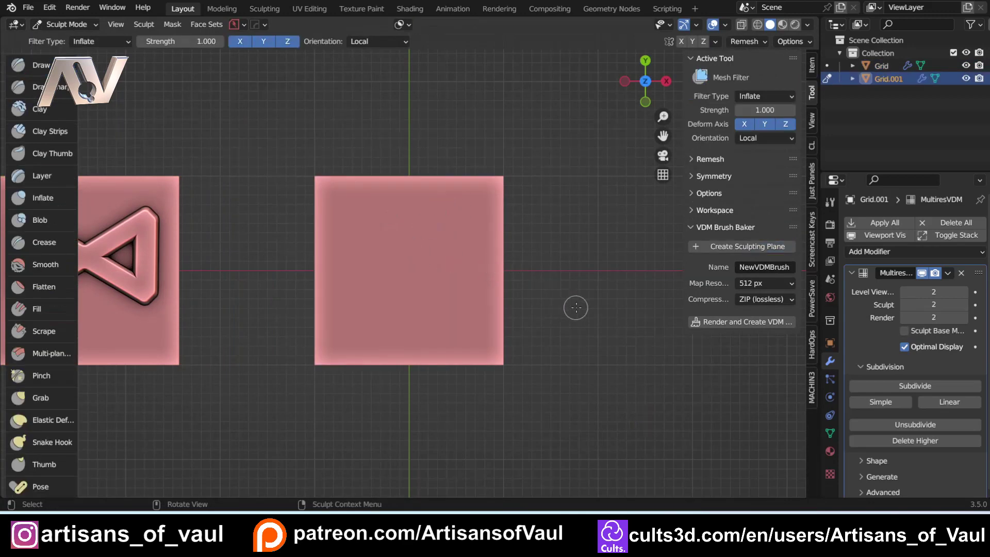
pyautogui.click(899, 401)
pyautogui.press('KP_Divide')
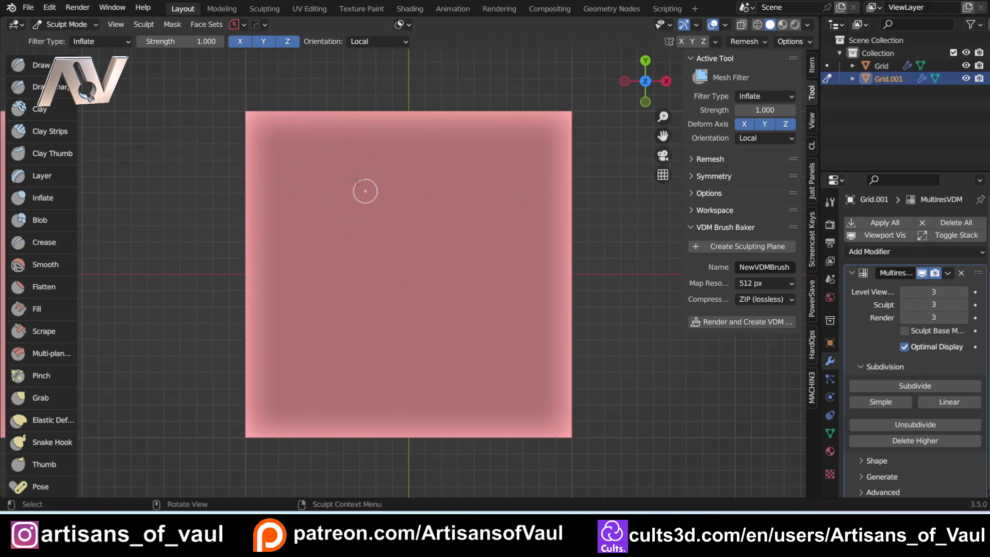
# Step: Set the Mask brush's stroke method to Curve and delete all points of the old bow-tie curve
pyautogui.scroll(-15, 48, 358)
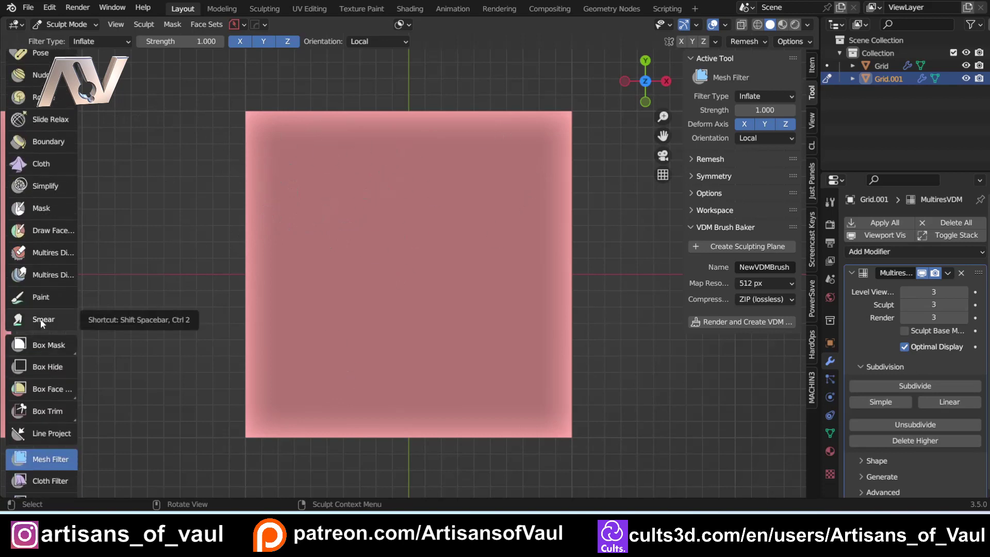
pyautogui.click(49, 208)
pyautogui.click(477, 41)
pyautogui.click(472, 68)
pyautogui.click(479, 161)
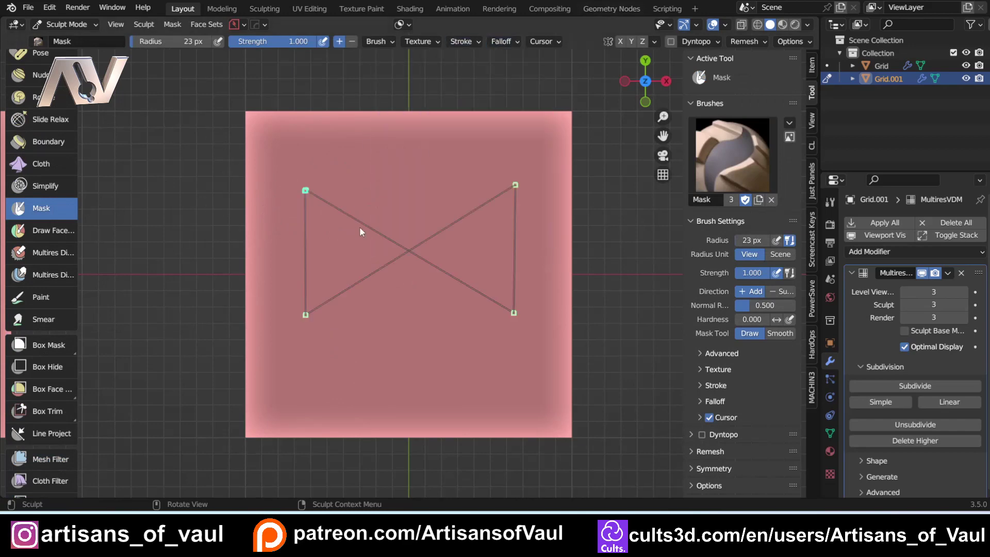
pyautogui.press('a')
pyautogui.press('a')
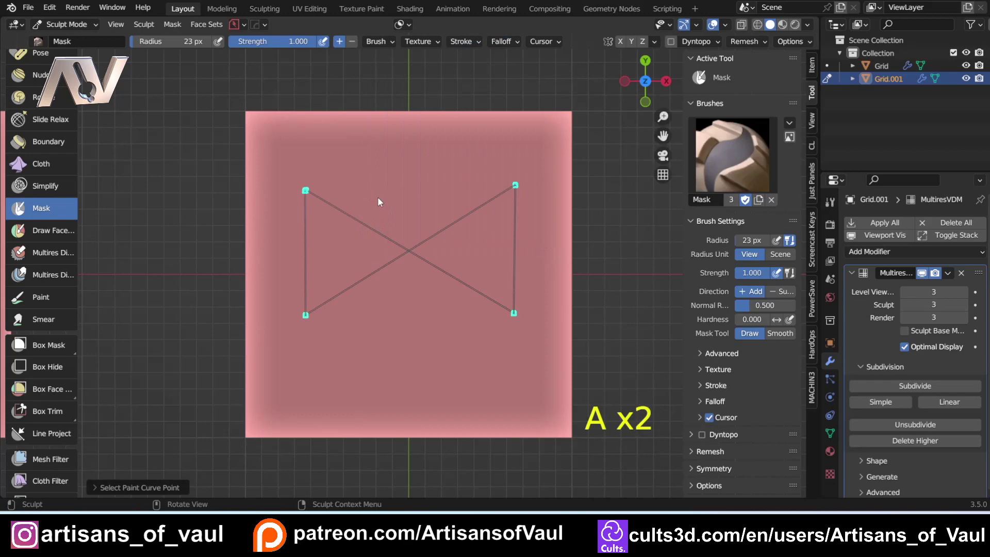
pyautogui.press('Delete')
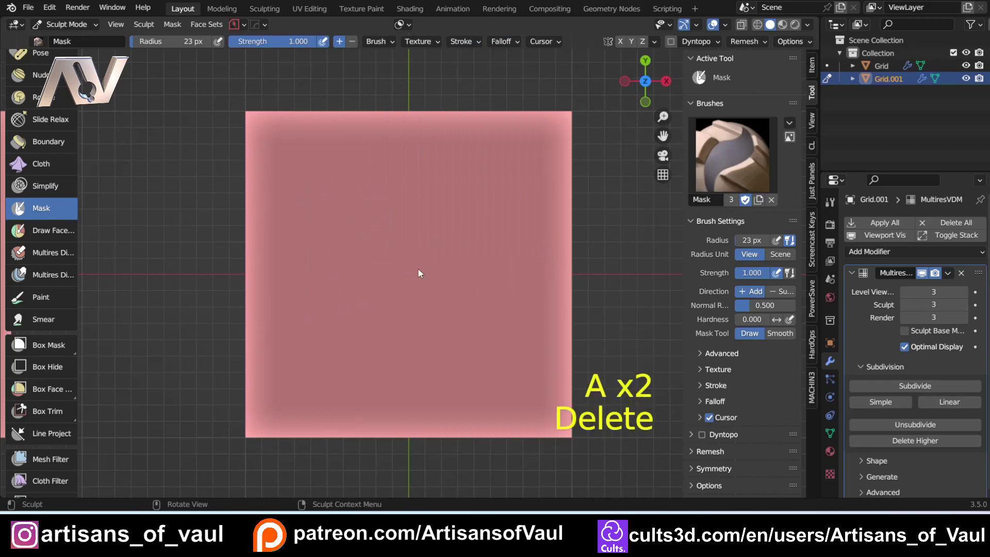
# Step: Draw a paint curve with a straight bar across the plane's upper part and an S-bend running down to the lower right
pyautogui.scroll(1, 406, 219)
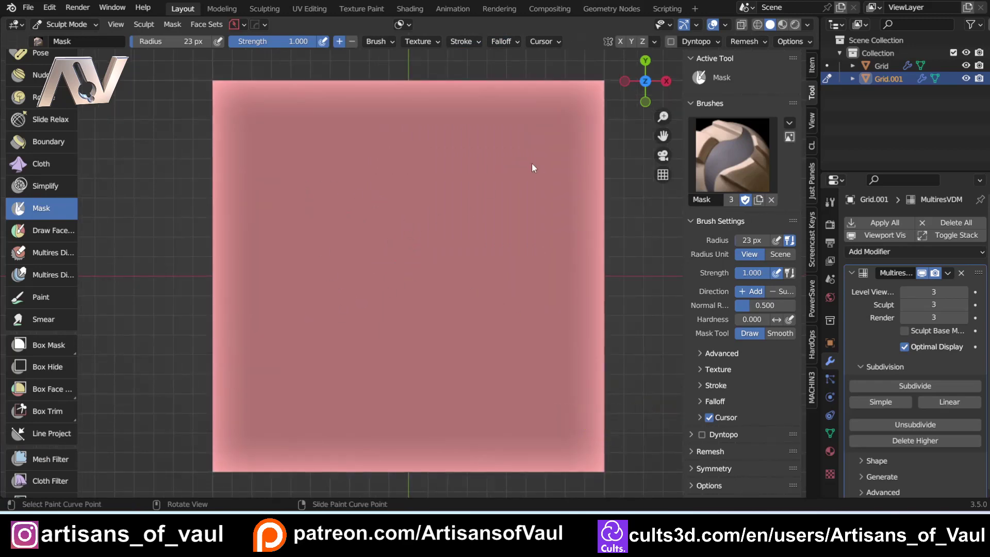
pyautogui.press('ctrl')
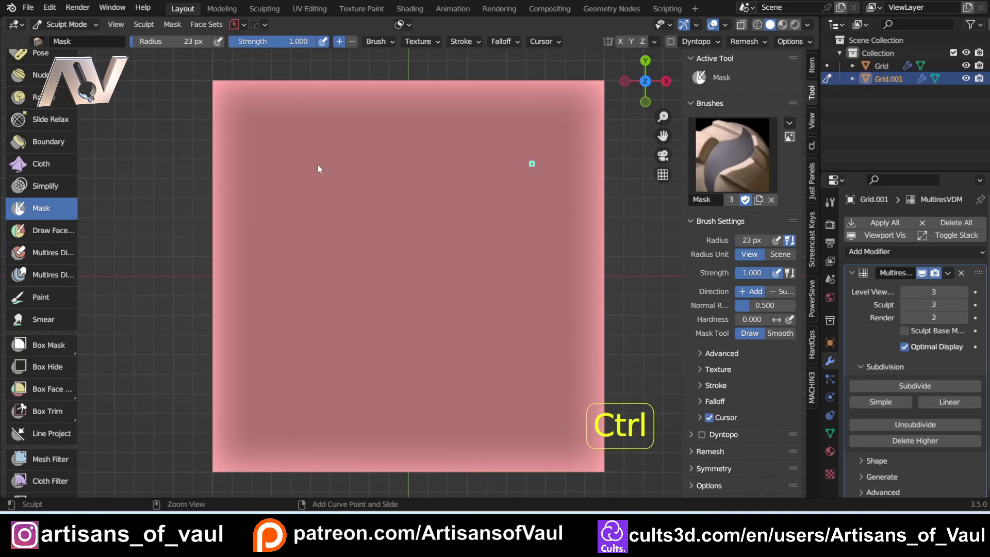
pyautogui.keyDown('ctrl'); pyautogui.rightClick(317, 164); pyautogui.keyUp('ctrl')
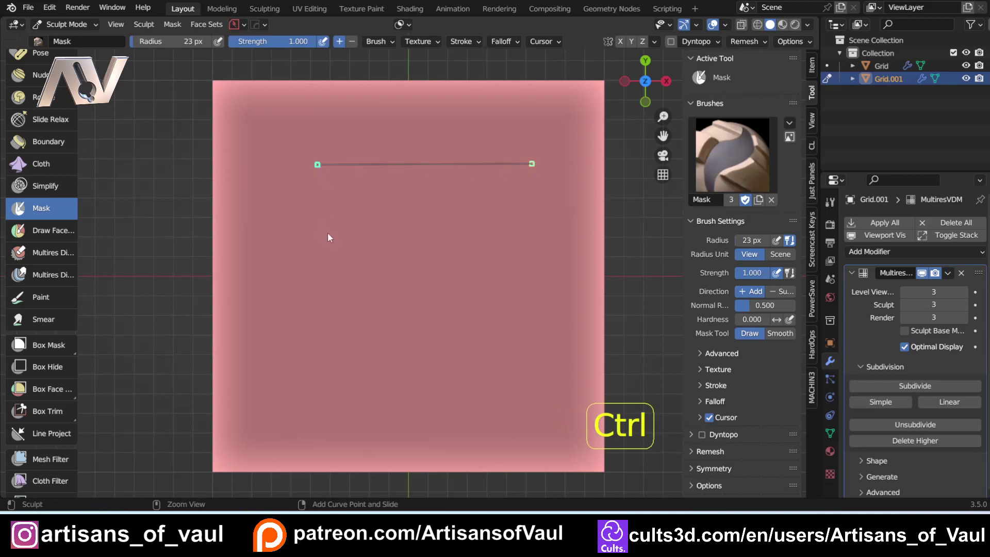
pyautogui.moveTo(418, 279)
pyautogui.keyDown('ctrl'); pyautogui.mouseDown(button='right')
pyautogui.moveTo(458, 291)
pyautogui.moveTo(525, 281)
pyautogui.mouseUp(button='right'); pyautogui.keyUp('ctrl')
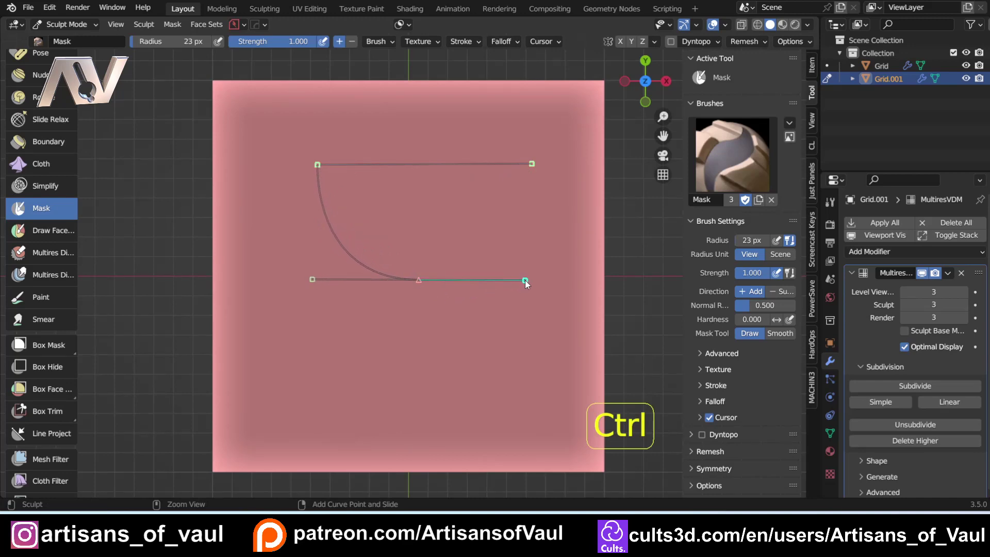
pyautogui.keyDown('ctrl'); pyautogui.moveTo(526, 379); pyautogui.dragTo(527, 402, button='right'); pyautogui.keyUp('ctrl')
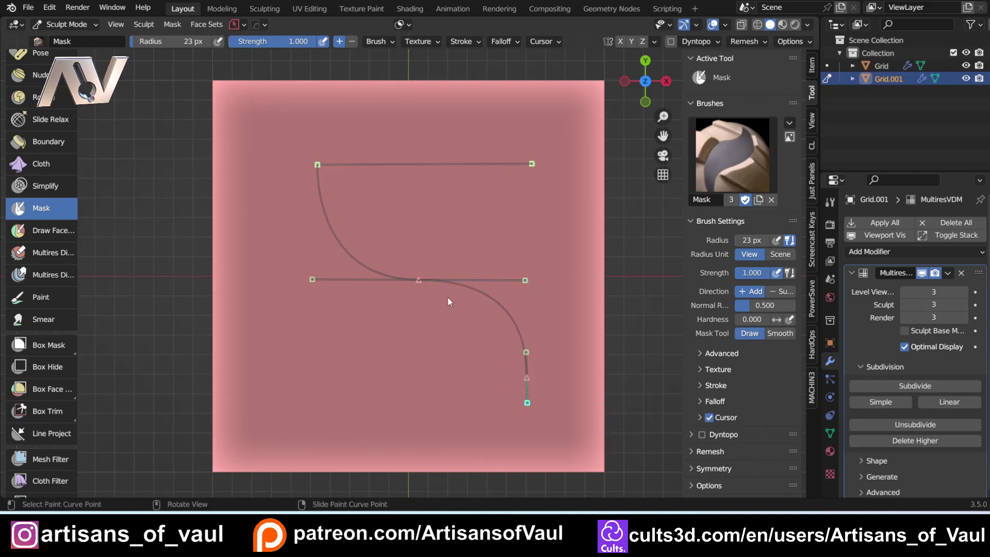
pyautogui.click(313, 280)
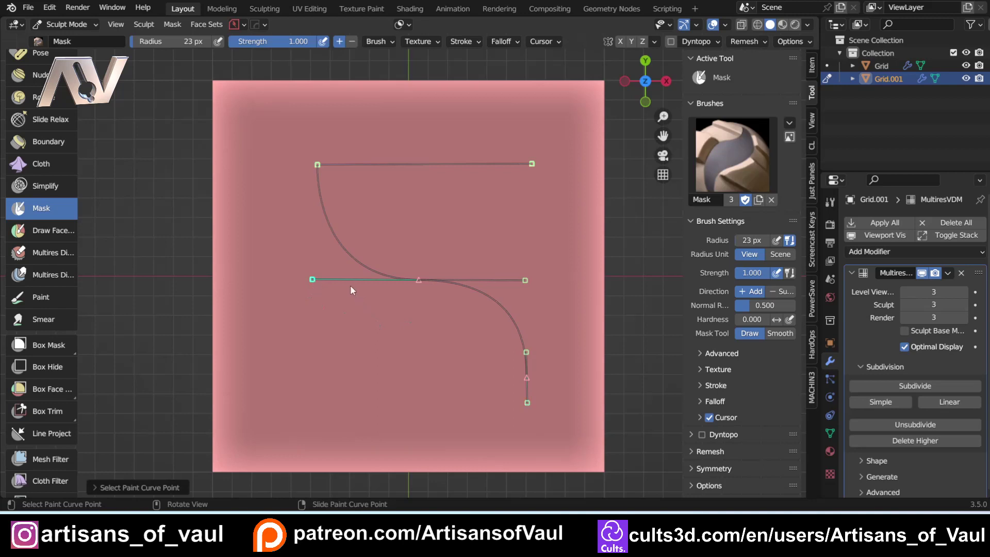
pyautogui.press('g')
pyautogui.rightClick(372, 330)
pyautogui.click(419, 280)
pyautogui.press('r')
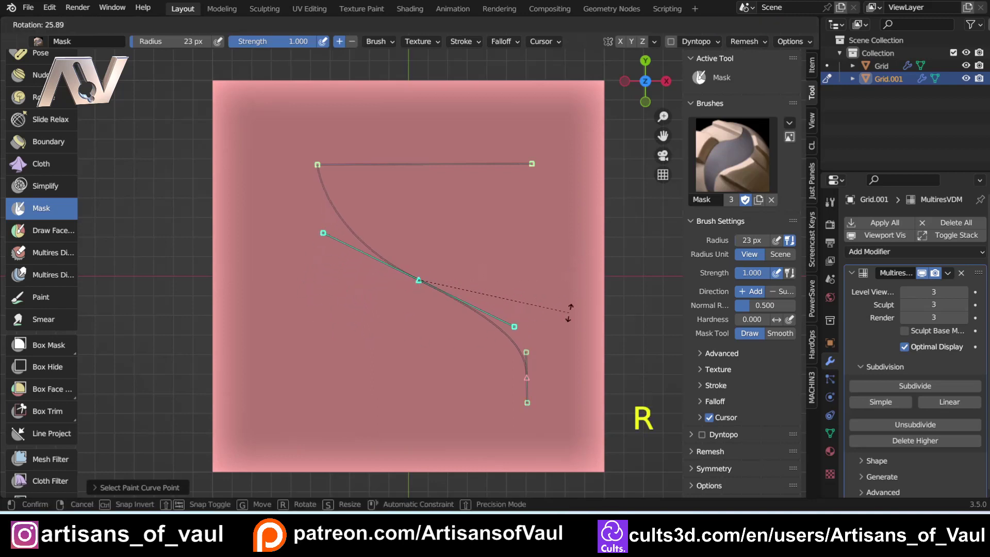
pyautogui.rightClick(573, 237)
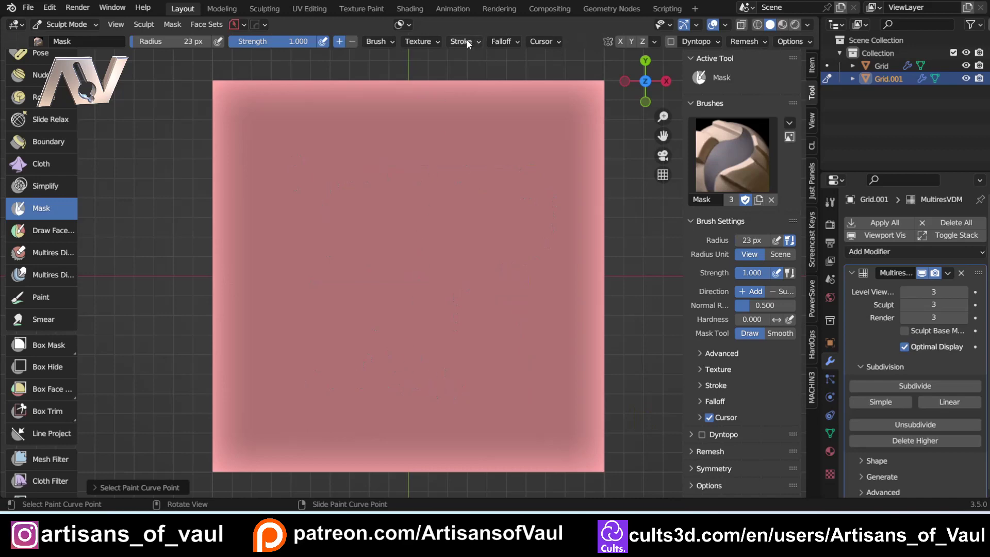
# Step: Mask the plane along the drawn paint curve and grow the mask
pyautogui.click(506, 42)
pyautogui.click(460, 41)
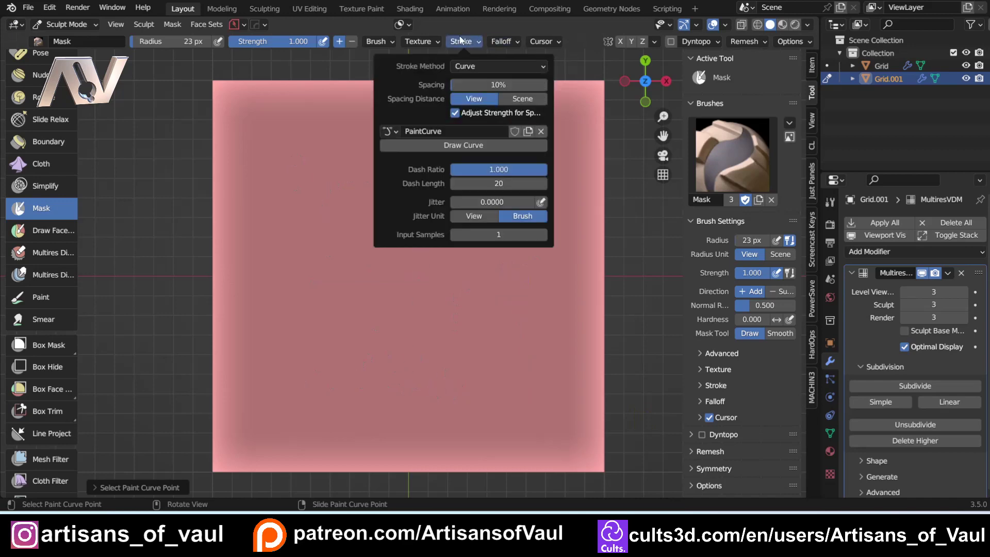
pyautogui.keyDown('ctrl'); pyautogui.click(292, 320); pyautogui.keyUp('ctrl')
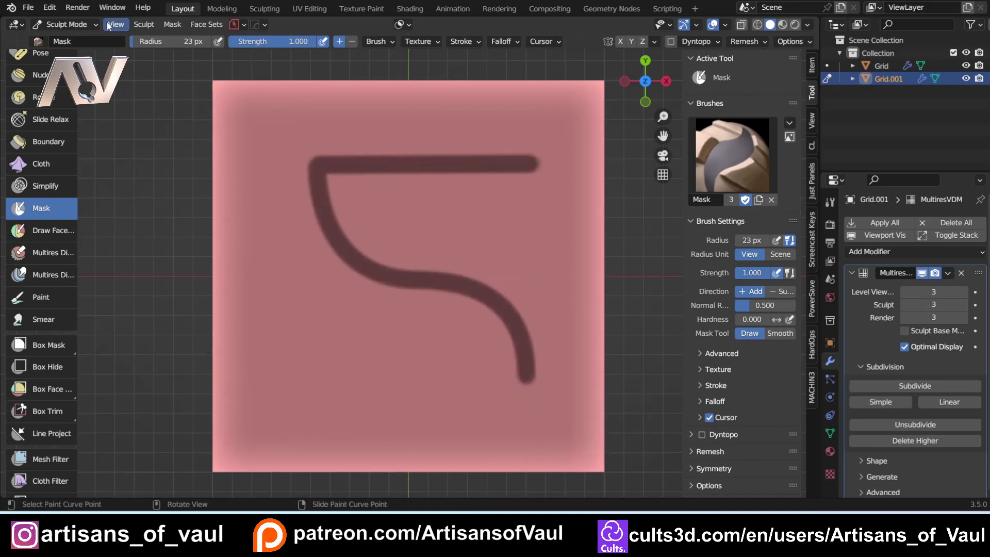
pyautogui.click(144, 26)
pyautogui.moveTo(172, 24)
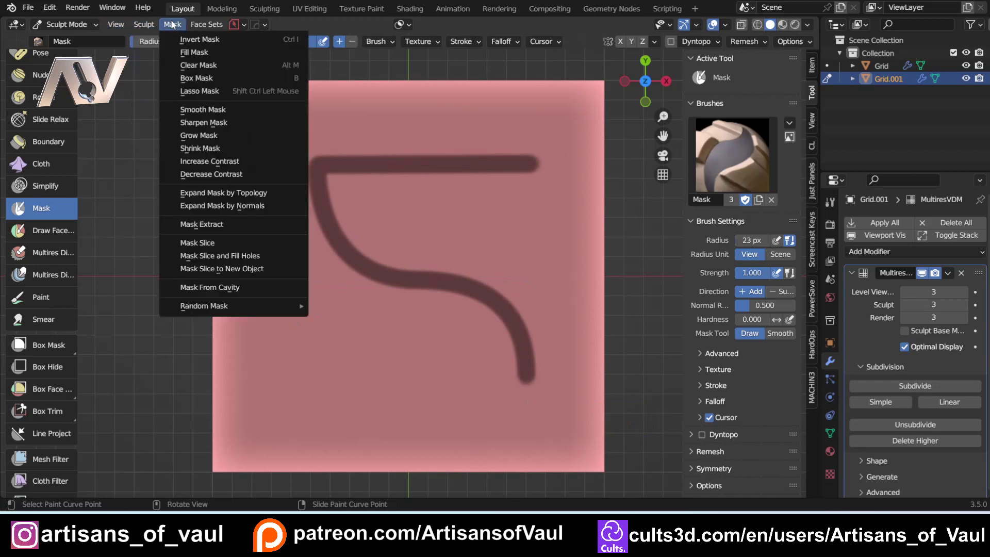
pyautogui.click(215, 135)
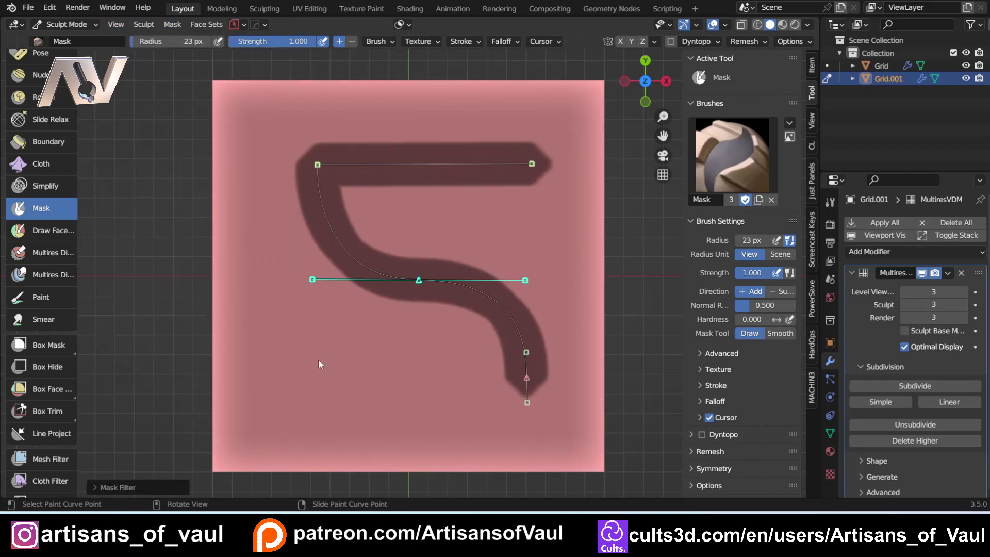
# Step: Set the Mask brush to the Space stroke method and 49 px radius, and mask two round dots below the curve's bend
pyautogui.click(463, 41)
pyautogui.click(469, 67)
pyautogui.click(467, 108)
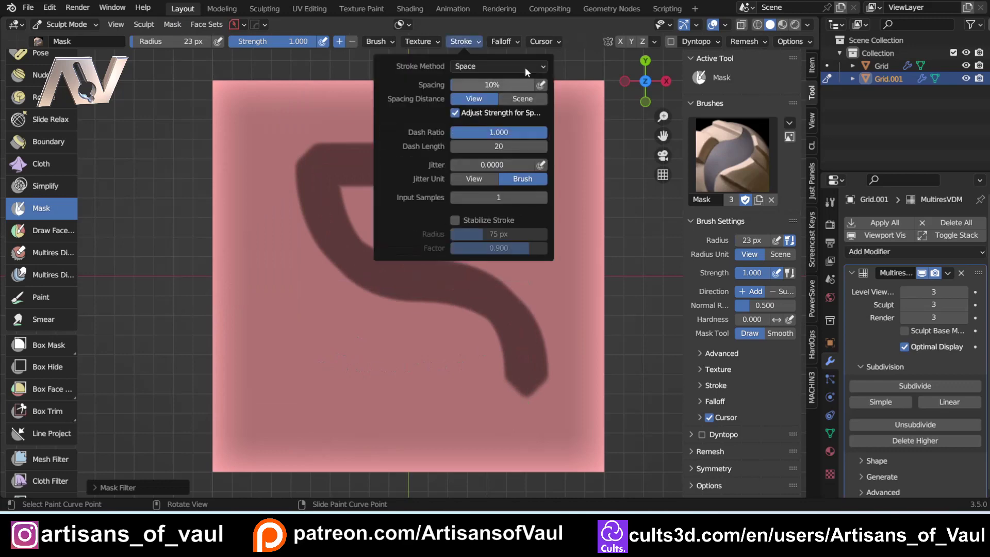
pyautogui.press('f')
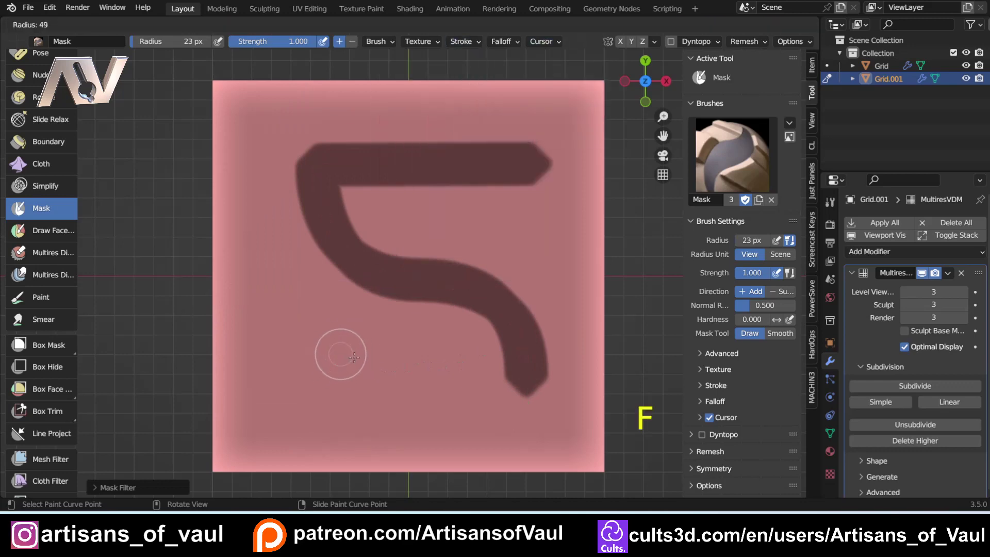
pyautogui.click(345, 363)
pyautogui.moveTo(346, 364); pyautogui.dragTo(345, 364)
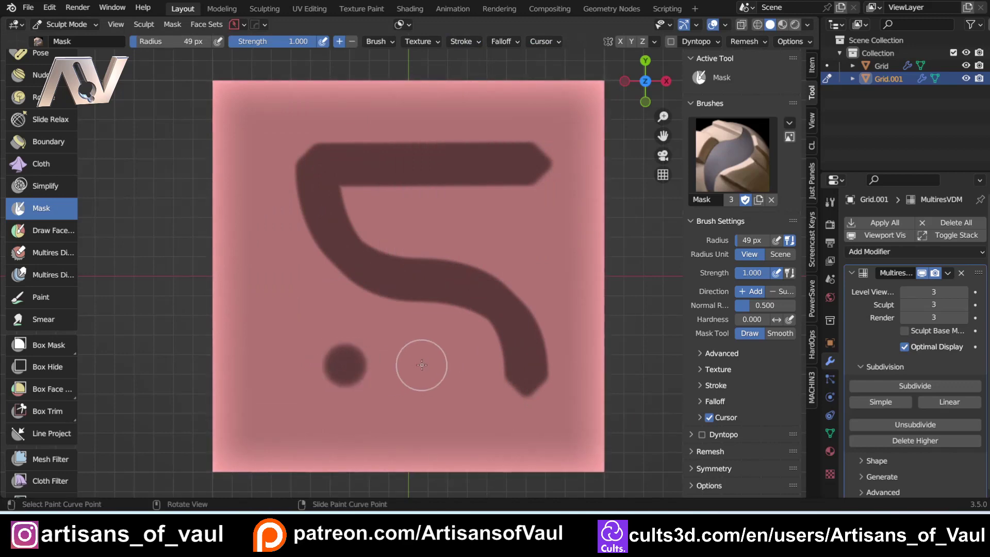
pyautogui.moveTo(420, 366); pyautogui.dragTo(420, 366)
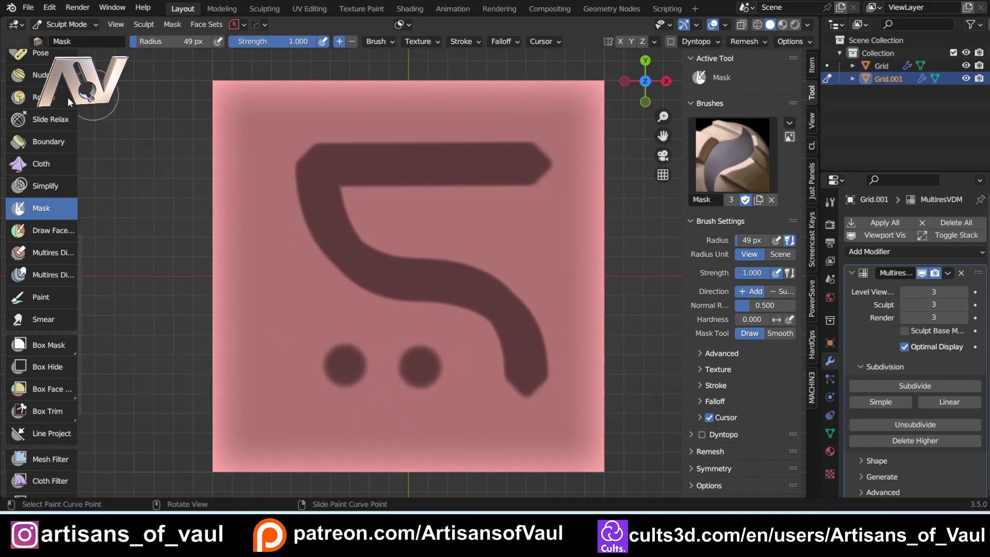
# Step: Try inflating the curve and two dots with the Mesh Filter on an inverted mask, and undo the inflation and inversion
pyautogui.click(44, 457)
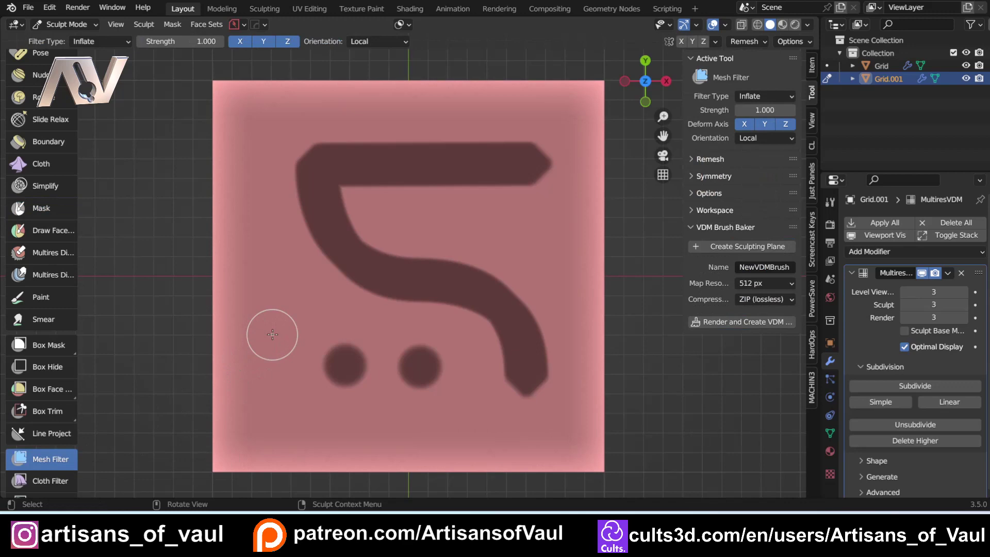
pyautogui.hotkey('ctrl', 'i')
pyautogui.moveTo(272, 333); pyautogui.dragTo(279, 307, button='middle')
pyautogui.moveTo(279, 307); pyautogui.dragTo(327, 294)
pyautogui.moveTo(327, 294); pyautogui.dragTo(357, 331, button='middle')
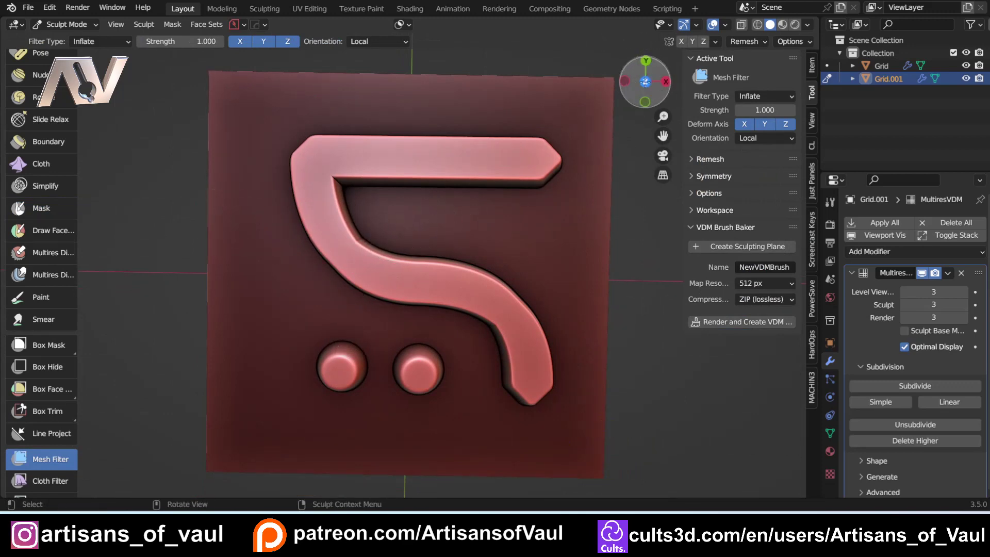
pyautogui.click(645, 82)
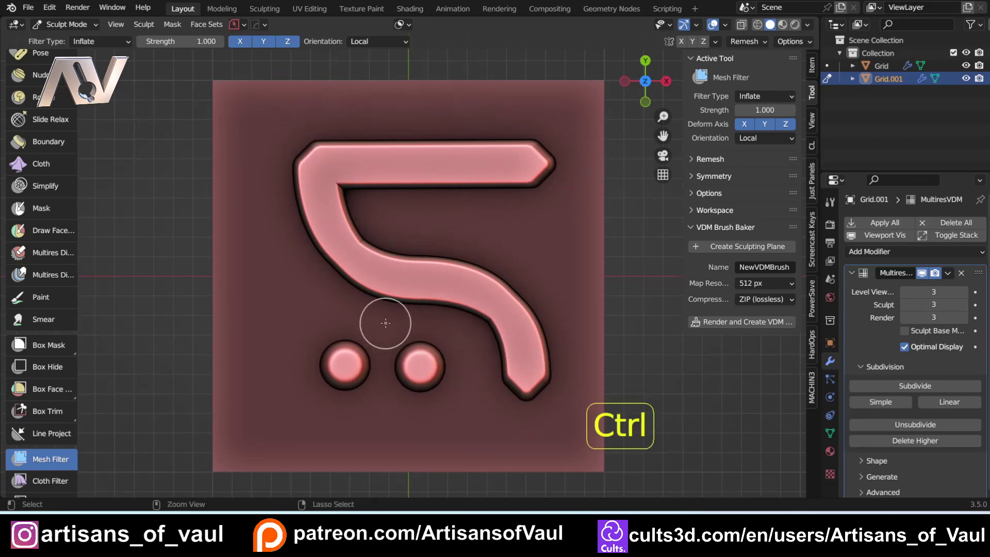
pyautogui.hotkey('ctrl', 'z')
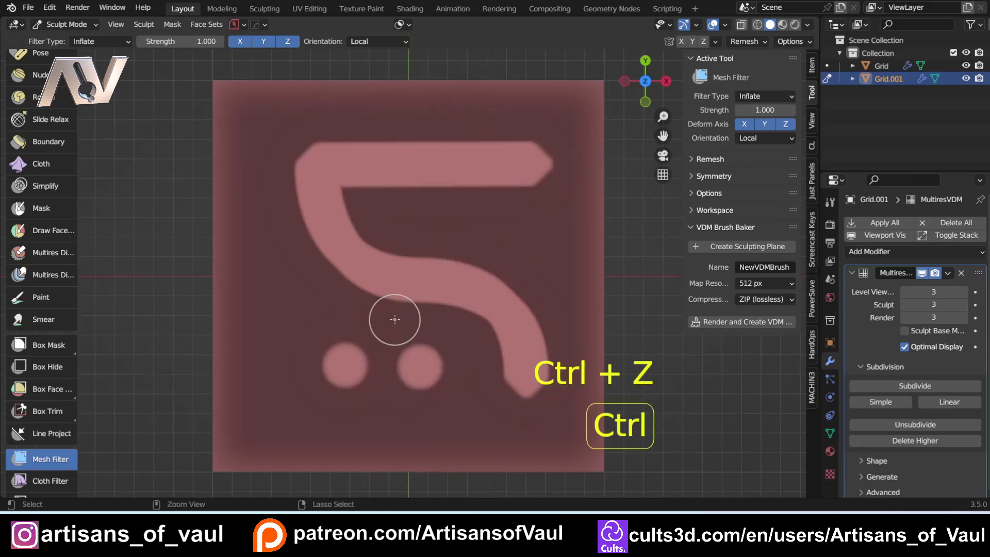
pyautogui.hotkey('ctrl', 'z')
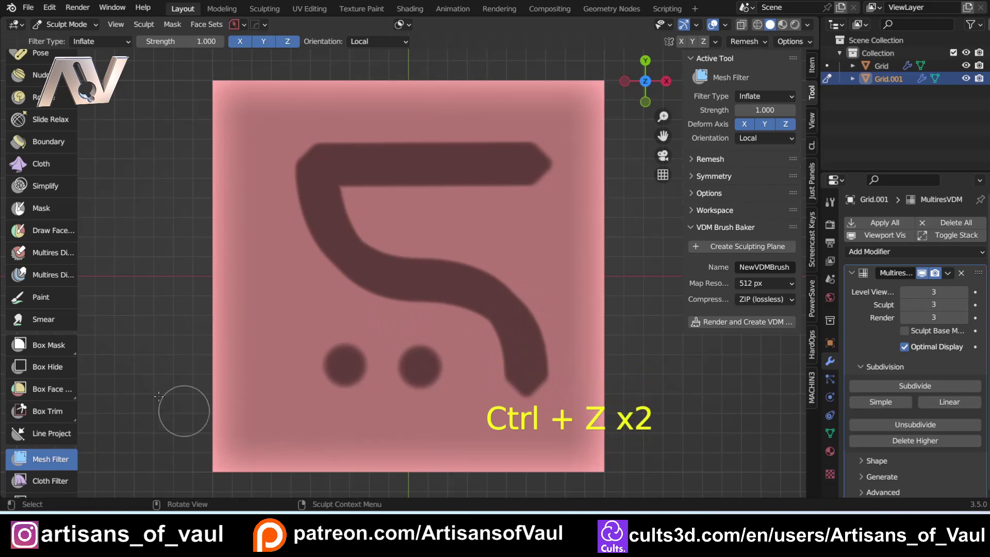
# Step: With the Mask brush, erase the mask along the inner side of the S-bend's lower end to taper the tail
pyautogui.click(42, 207)
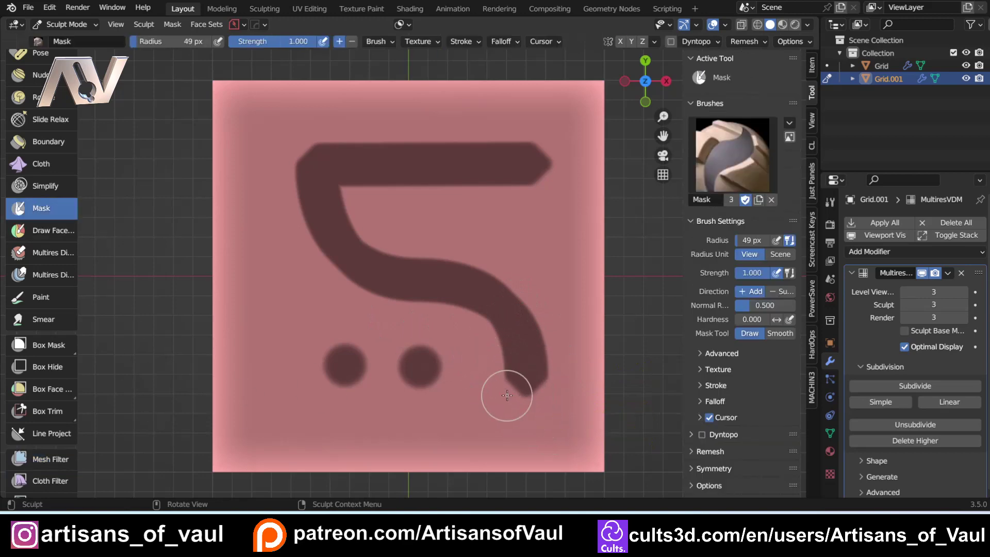
pyautogui.moveTo(490, 365)
pyautogui.keyDown('ctrl'); pyautogui.mouseDown()
pyautogui.moveTo(508, 381)
pyautogui.moveTo(511, 406)
pyautogui.mouseUp(); pyautogui.keyUp('ctrl')
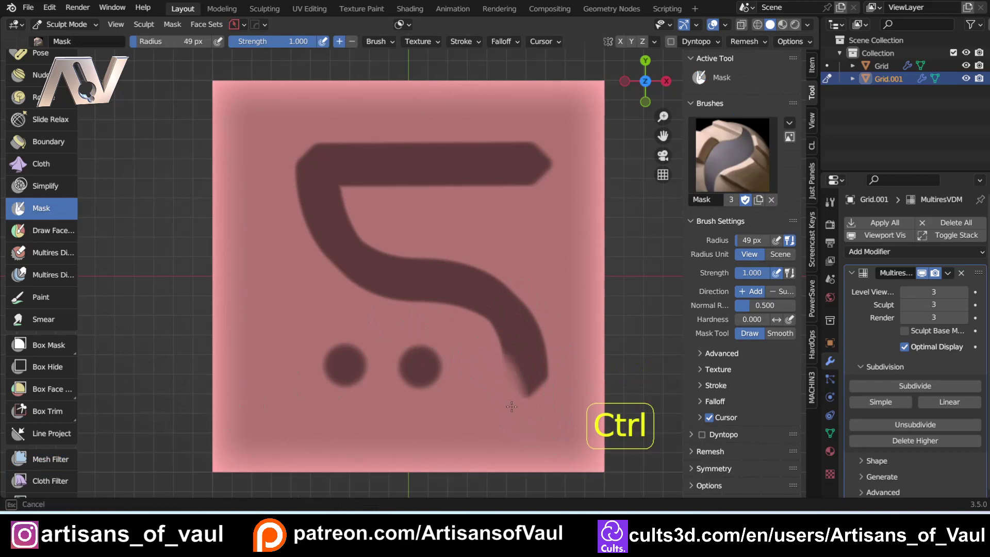
pyautogui.moveTo(480, 341)
pyautogui.keyDown('ctrl'); pyautogui.mouseDown()
pyautogui.moveTo(499, 353)
pyautogui.moveTo(485, 337)
pyautogui.mouseUp(); pyautogui.keyUp('ctrl')
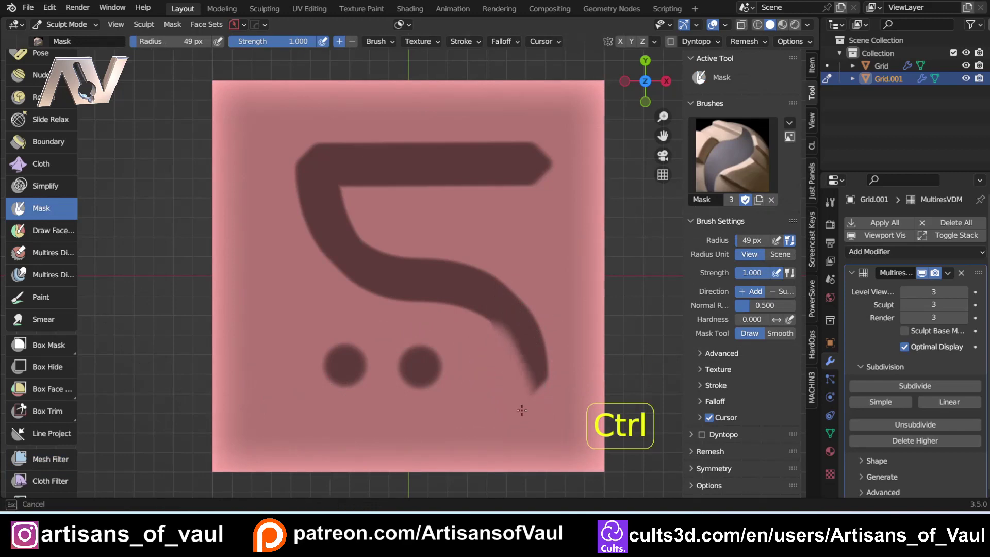
pyautogui.keyDown('ctrl'); pyautogui.moveTo(521, 410); pyautogui.dragTo(519, 402); pyautogui.keyUp('ctrl')
pyautogui.moveTo(562, 145)
pyautogui.keyDown('ctrl'); pyautogui.mouseDown()
pyautogui.moveTo(521, 179)
pyautogui.moveTo(436, 180)
pyautogui.mouseUp(); pyautogui.keyUp('ctrl')
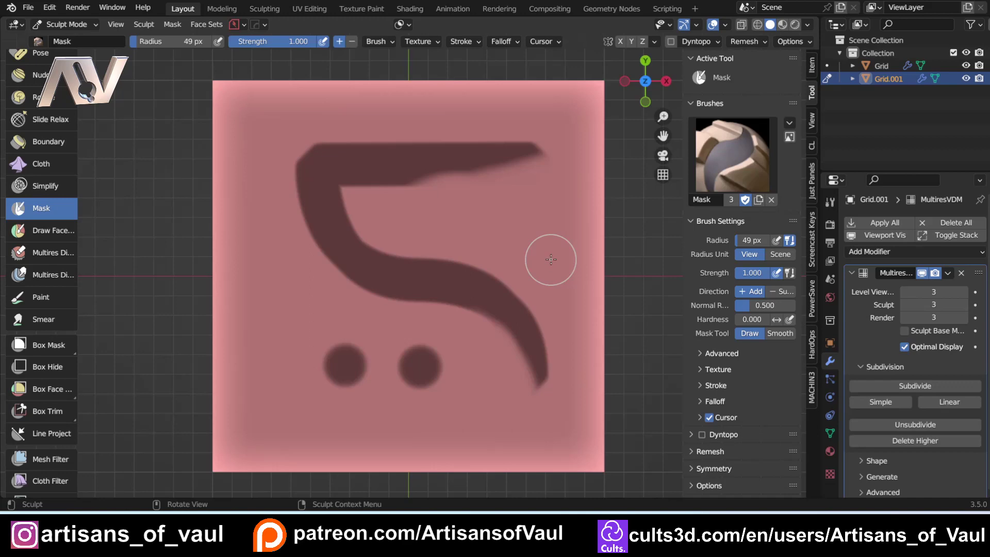
pyautogui.hotkey('ctrl', 'z')
pyautogui.hotkey('ctrl', 'z')
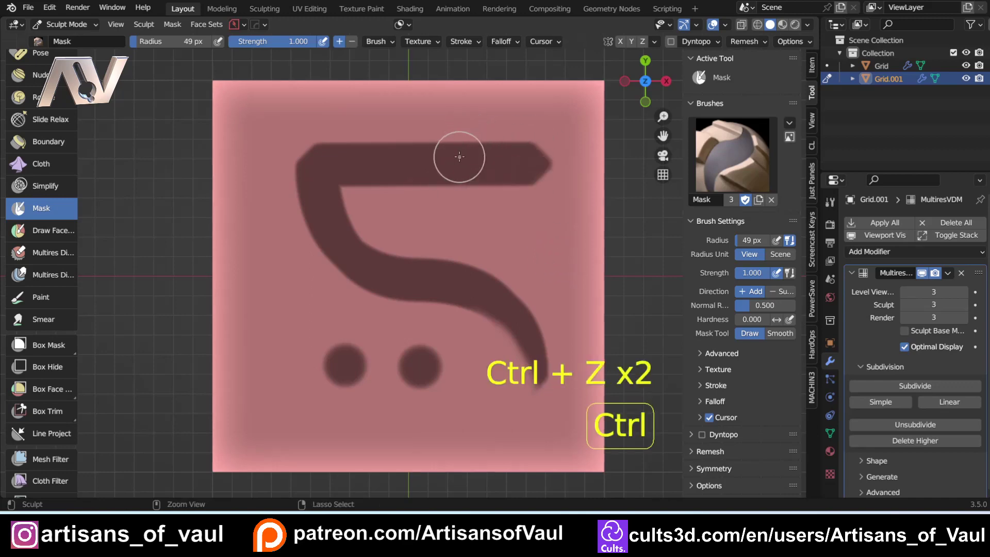
# Step: Erase the lower corner of the bar's free end diagonally from the mask, and enable pen pressure for the brush radius
pyautogui.keyDown('ctrl'); pyautogui.moveTo(562, 162); pyautogui.dragTo(484, 200); pyautogui.keyUp('ctrl')
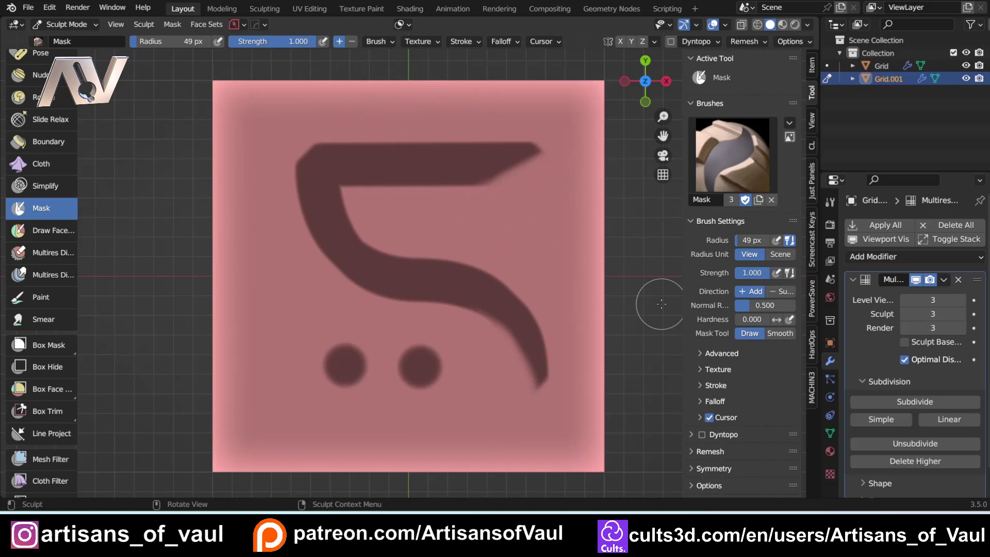
pyautogui.click(776, 241)
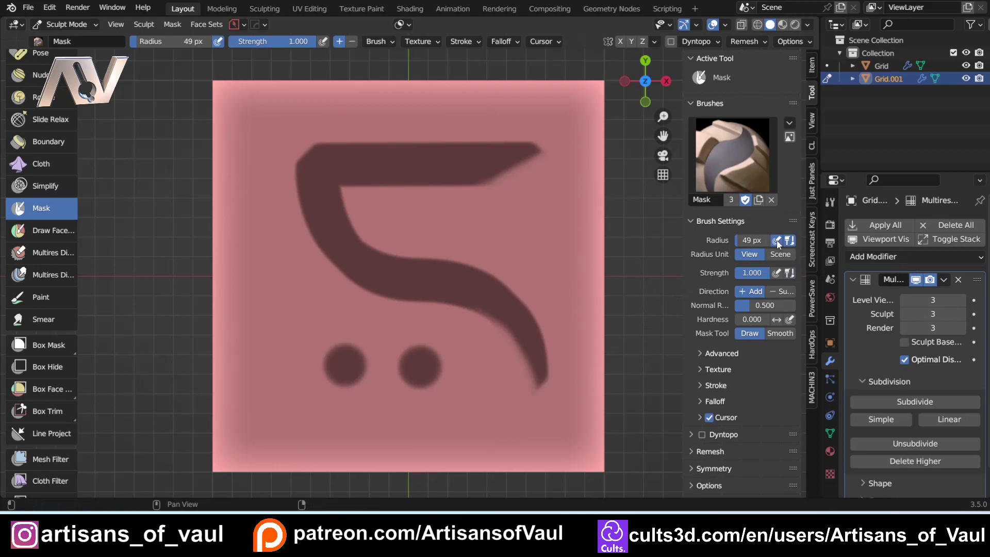
# Step: Trim the tail's inner edge and paint its mask downward into a long, thin, smoothly curved point
pyautogui.press('ctrl')
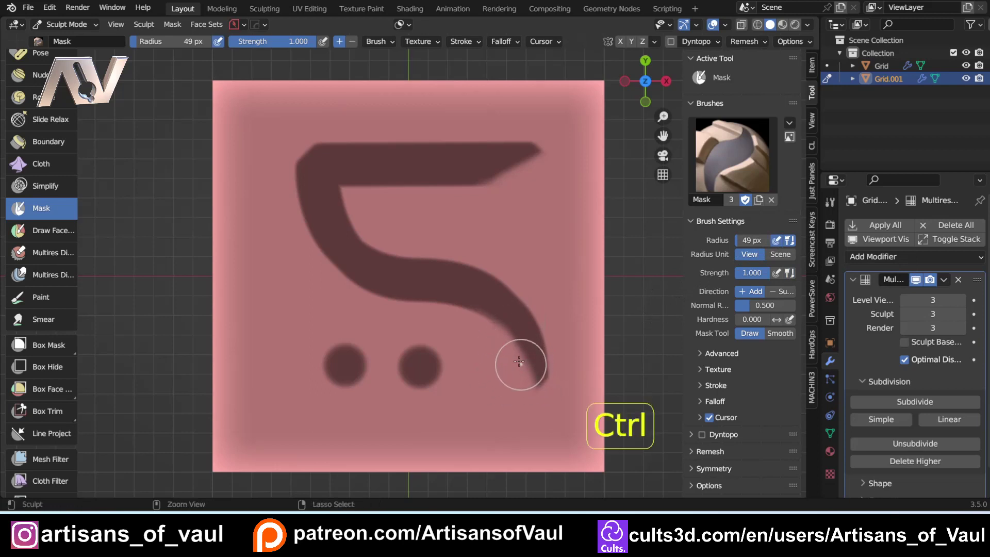
pyautogui.moveTo(519, 361)
pyautogui.keyDown('ctrl'); pyautogui.mouseDown()
pyautogui.moveTo(507, 340)
pyautogui.moveTo(533, 399)
pyautogui.moveTo(508, 348)
pyautogui.moveTo(534, 400)
pyautogui.moveTo(512, 353)
pyautogui.moveTo(525, 370)
pyautogui.mouseUp(); pyautogui.keyUp('ctrl')
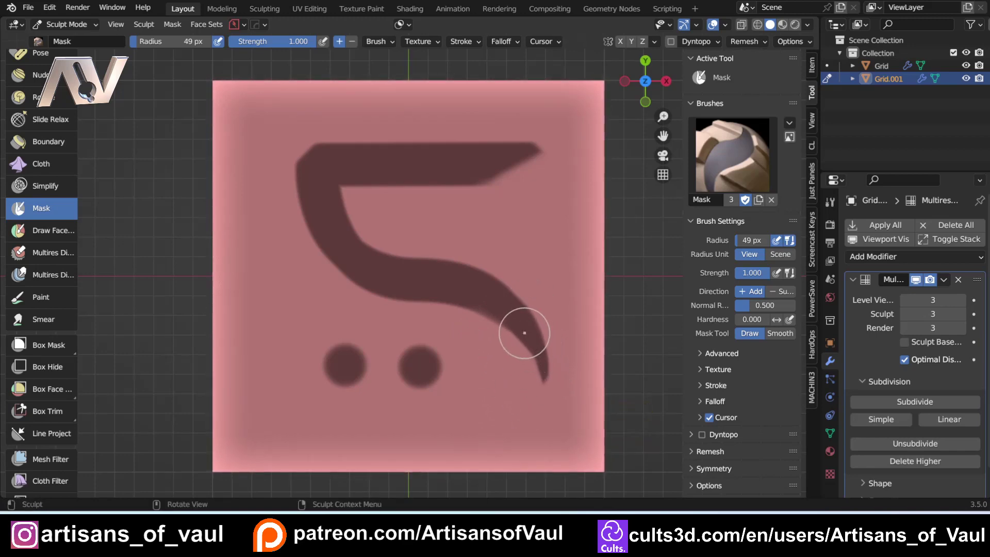
pyautogui.moveTo(524, 333)
pyautogui.mouseDown()
pyautogui.moveTo(546, 375)
pyautogui.moveTo(536, 352)
pyautogui.moveTo(544, 401)
pyautogui.mouseUp()
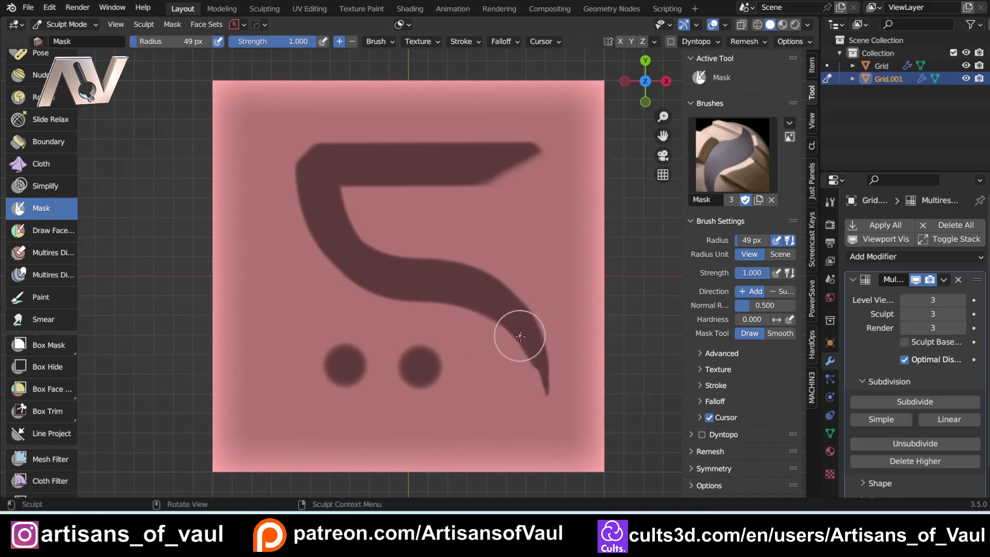
pyautogui.moveTo(531, 347); pyautogui.dragTo(546, 388)
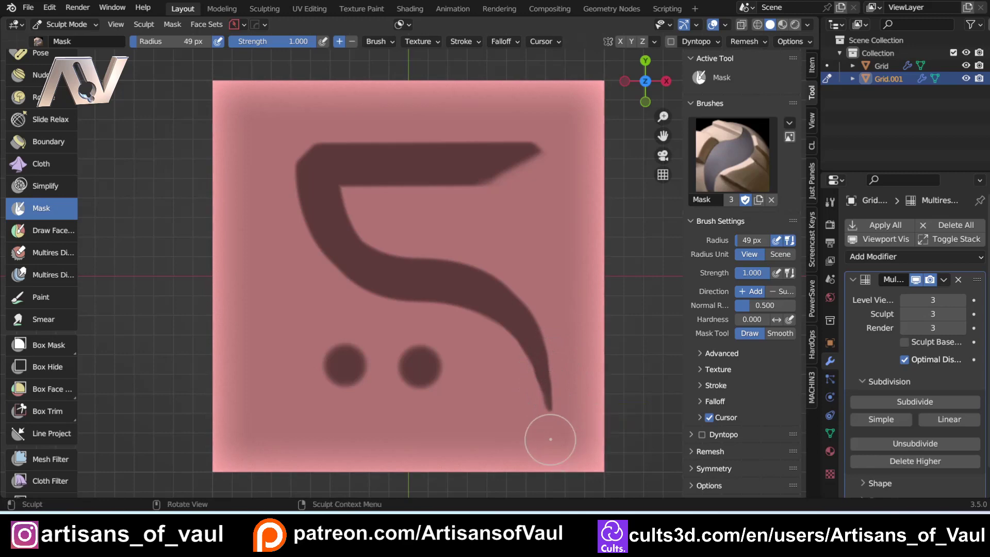
# Step: Paint the mask at the bar's free end into a tapered point that curves upward
pyautogui.press('ctrl')
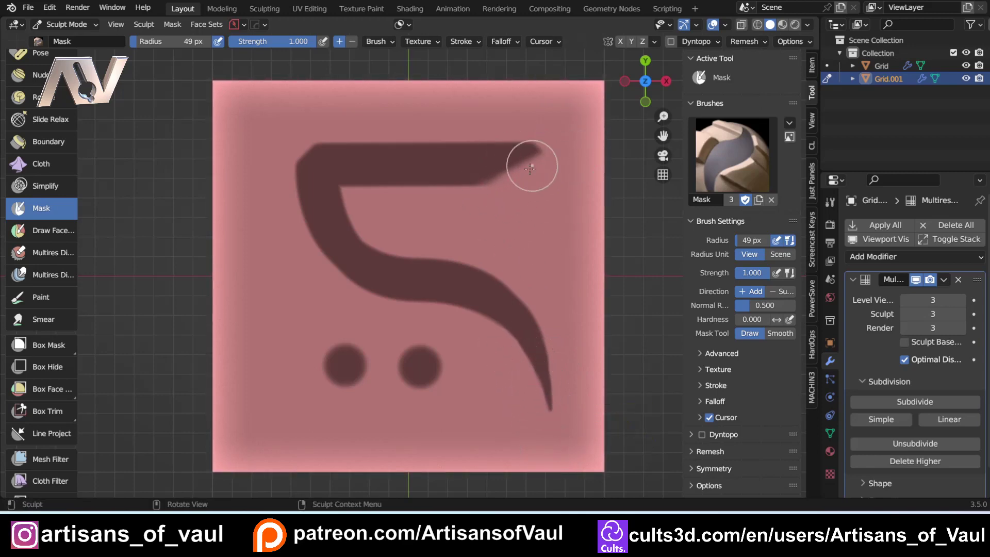
pyautogui.moveTo(469, 186); pyautogui.dragTo(543, 146)
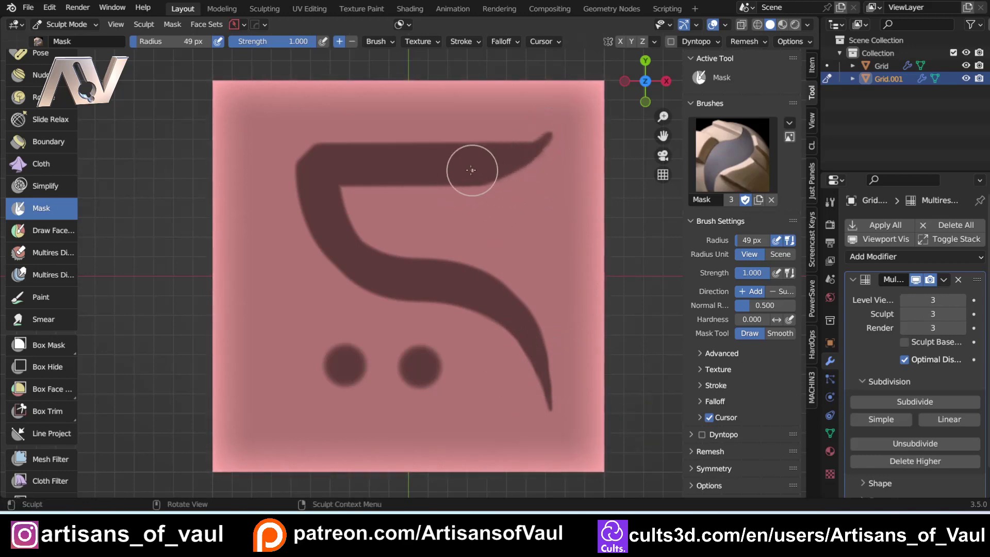
pyautogui.moveTo(457, 166)
pyautogui.mouseDown()
pyautogui.moveTo(544, 136)
pyautogui.moveTo(538, 143)
pyautogui.moveTo(559, 113)
pyautogui.mouseUp()
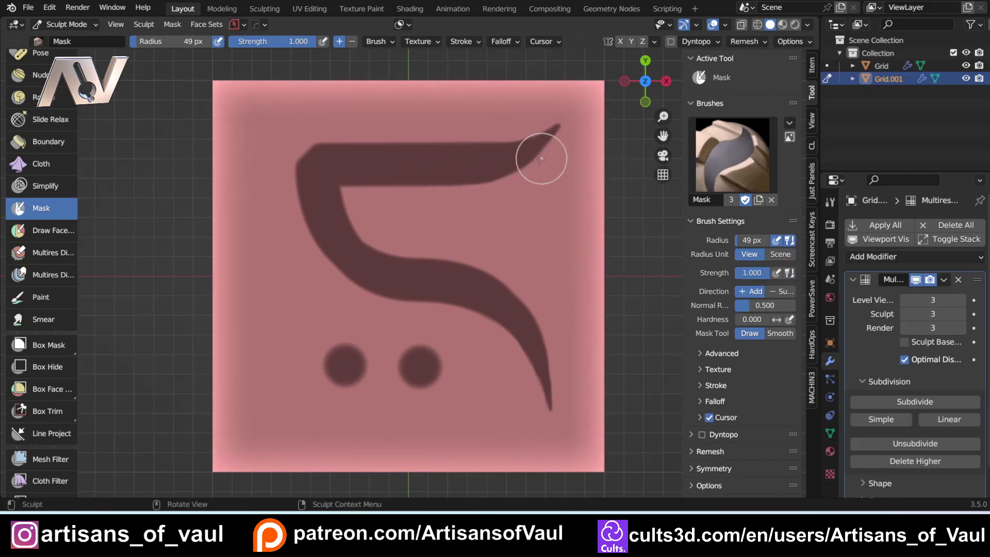
# Step: Reduce the Mask brush radius to 22 px and refine the thin tips of the bar and the tail
pyautogui.press('f')
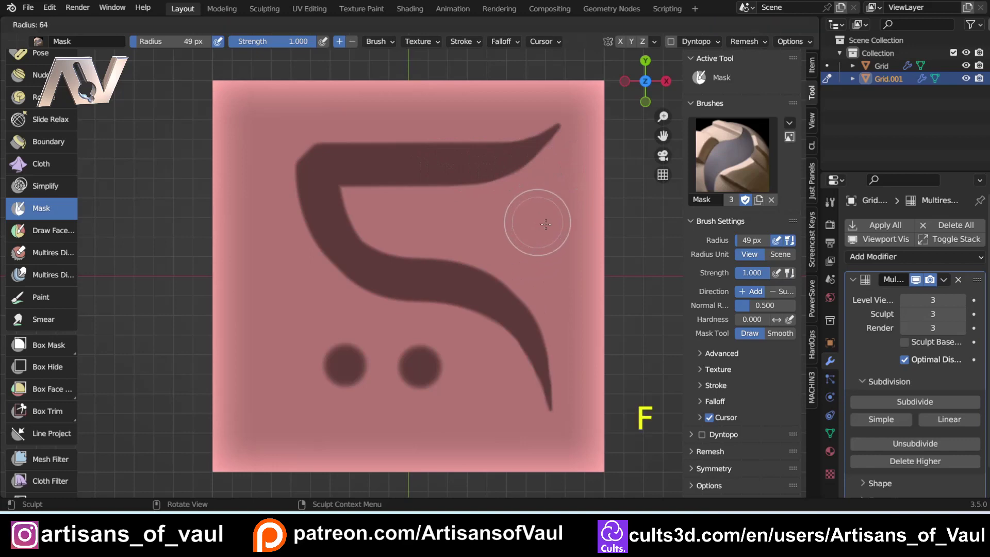
pyautogui.click(523, 222)
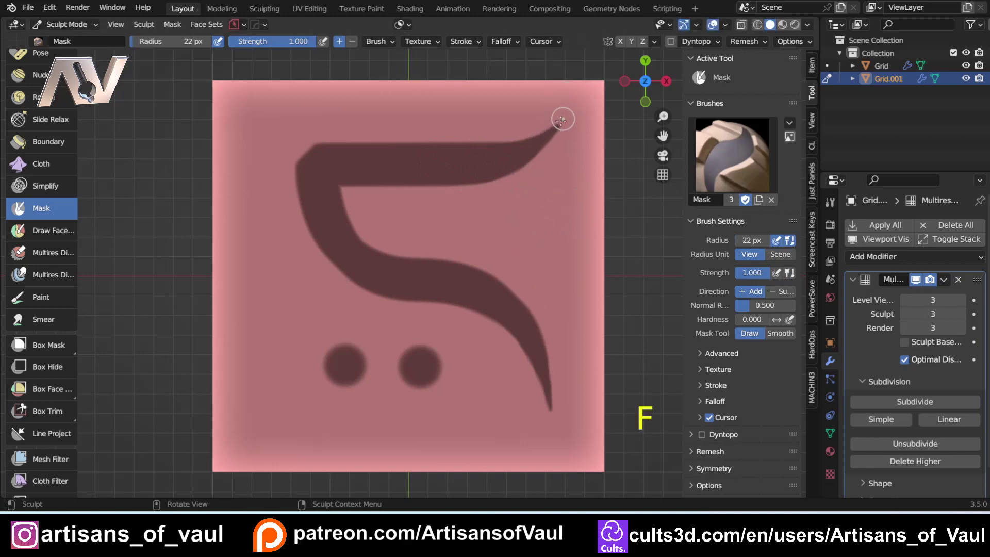
pyautogui.moveTo(563, 121); pyautogui.dragTo(543, 140)
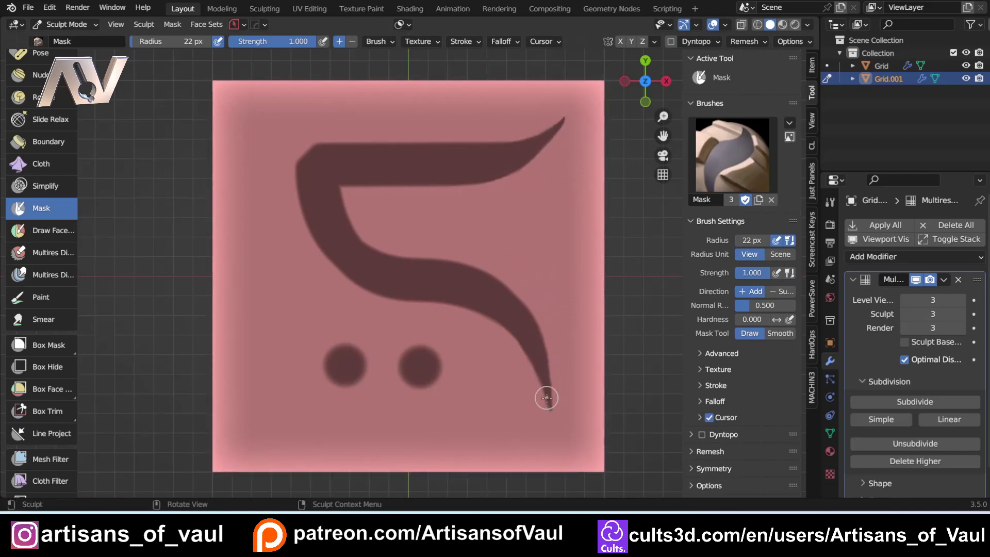
pyautogui.moveTo(546, 397)
pyautogui.mouseDown()
pyautogui.moveTo(541, 360)
pyautogui.moveTo(551, 407)
pyautogui.mouseUp()
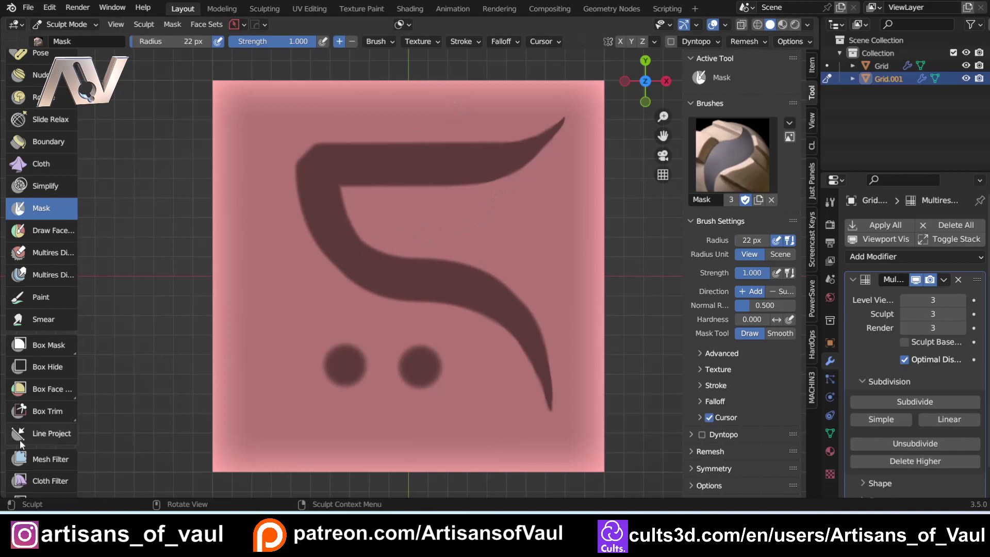
# Step: Invert the mask and raise the curved symbol and two dots with the Mesh Filter set to Inflate
pyautogui.click(42, 459)
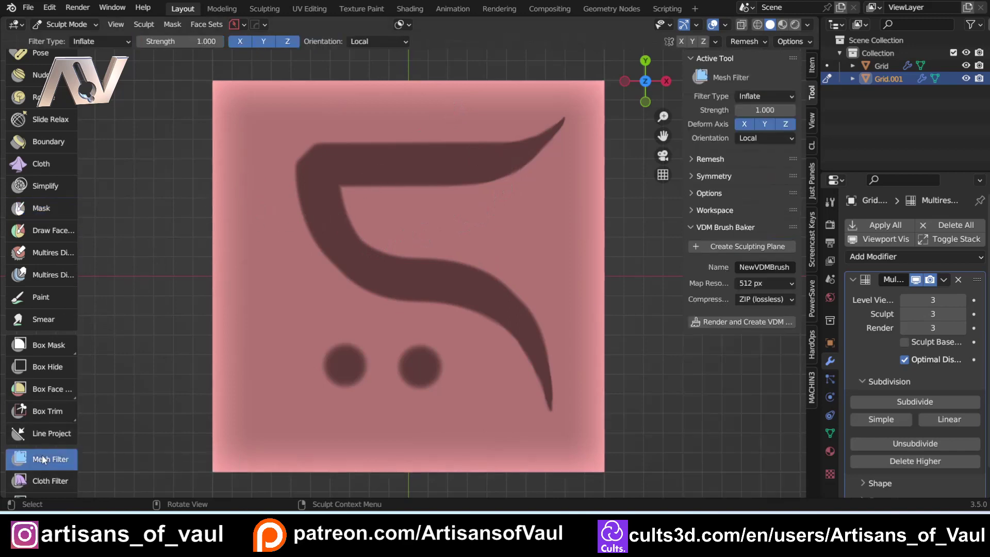
pyautogui.press('ctrl')
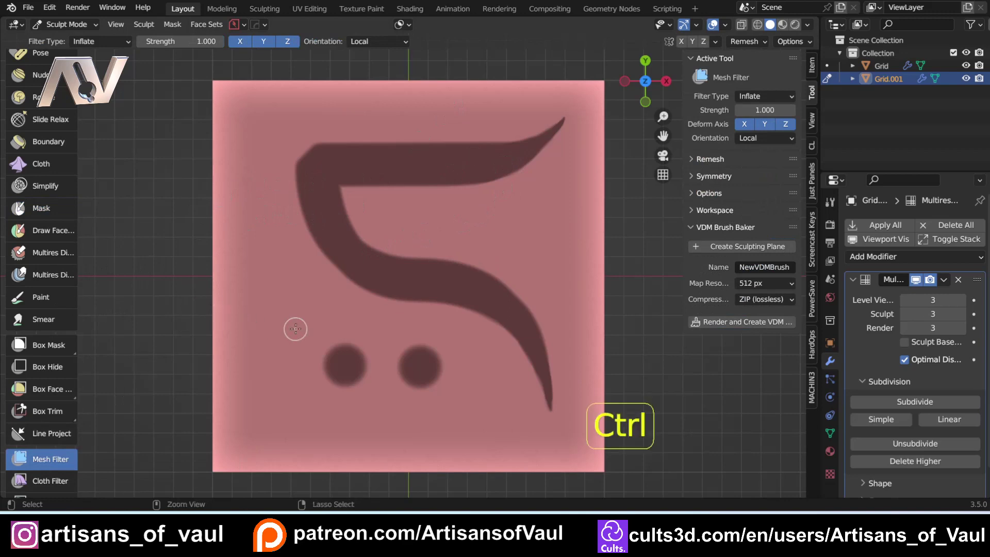
pyautogui.hotkey('ctrl', 'i')
pyautogui.scroll(1, 250, 349)
pyautogui.moveTo(230, 335); pyautogui.dragTo(349, 322)
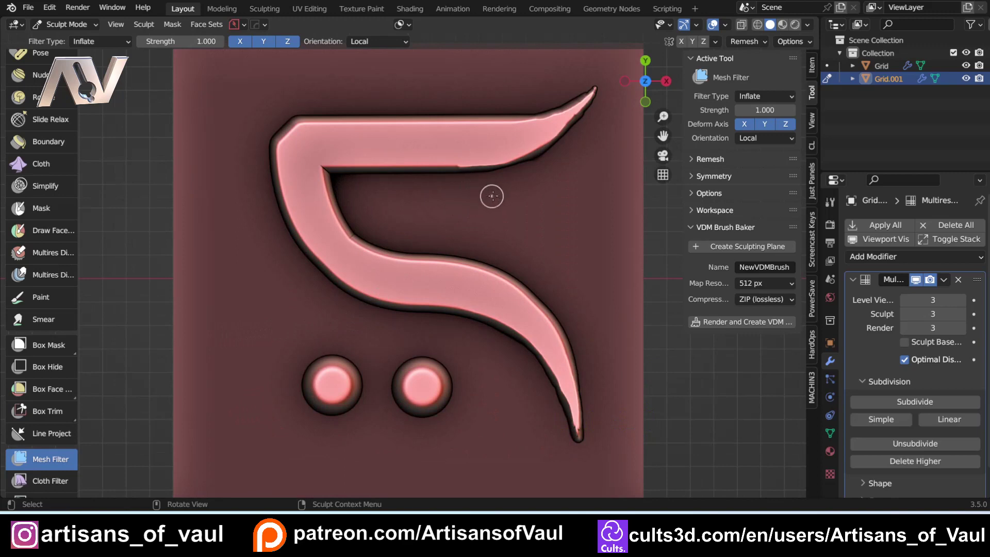
# Step: Set the Mesh Filter type to Smooth and apply it to soften the raised shape's jagged edges
pyautogui.moveTo(492, 196)
pyautogui.mouseDown(button='middle')
pyautogui.moveTo(536, 172)
pyautogui.moveTo(381, 233)
pyautogui.moveTo(326, 227)
pyautogui.mouseUp(button='middle')
pyautogui.scroll(2, 381, 233)
pyautogui.scroll(2, 381, 233)
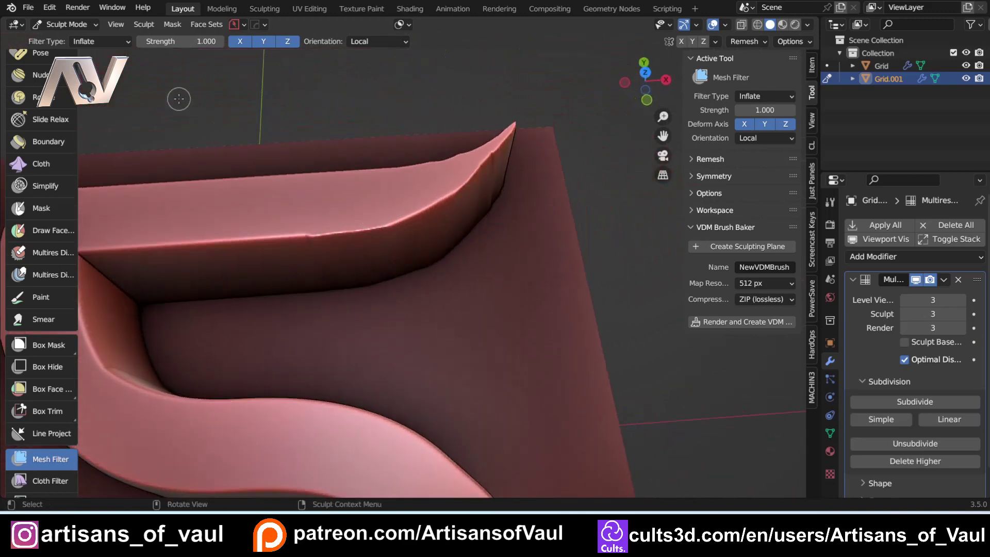
pyautogui.click(98, 42)
pyautogui.click(89, 53)
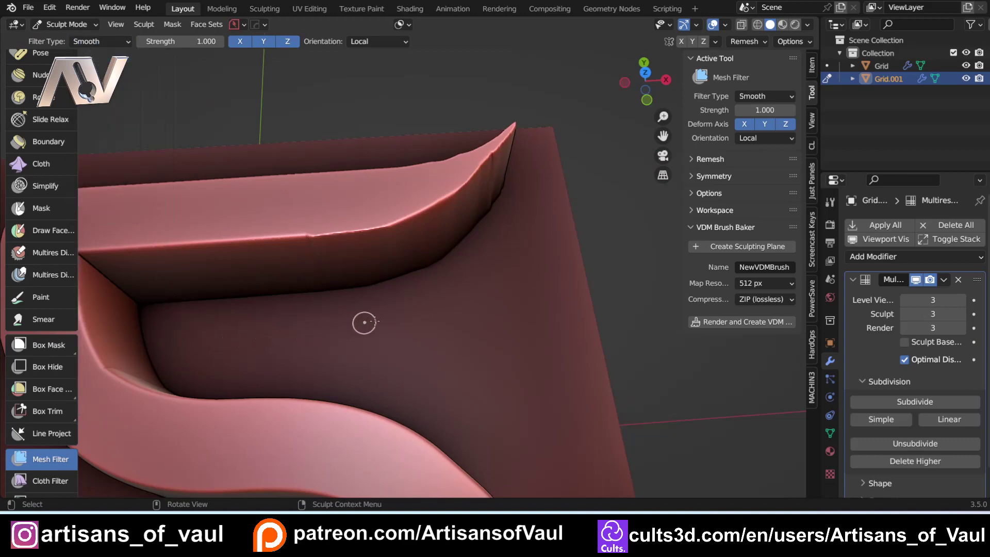
pyautogui.moveTo(364, 323)
pyautogui.mouseDown()
pyautogui.moveTo(557, 307)
pyautogui.moveTo(642, 315)
pyautogui.mouseUp()
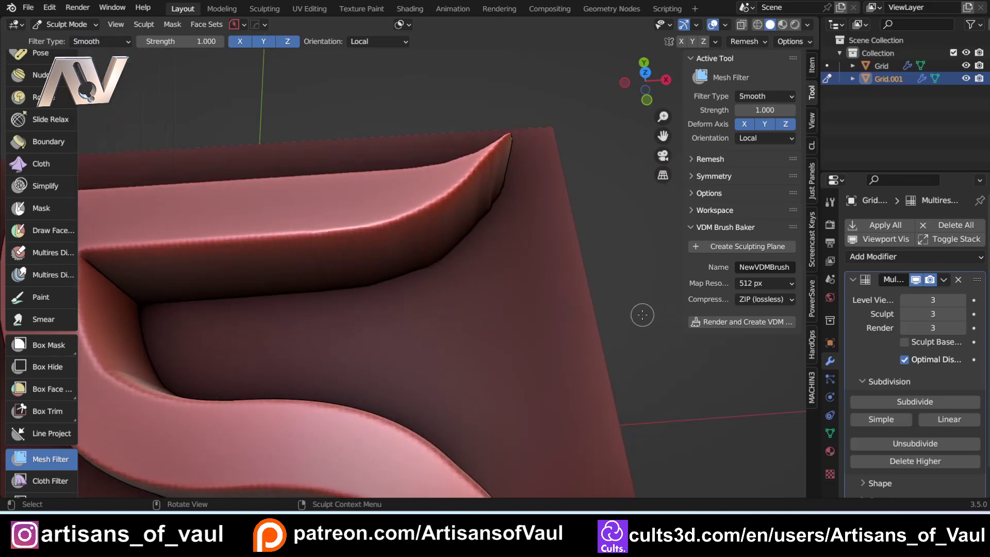
# Step: Use the Smooth brush to even out the rippled side wall of the raised tail that faces the dots
pyautogui.moveTo(642, 315)
pyautogui.mouseDown(button='middle')
pyautogui.moveTo(498, 242)
pyautogui.moveTo(468, 299)
pyautogui.mouseUp(button='middle')
pyautogui.scroll(-5, 497, 229)
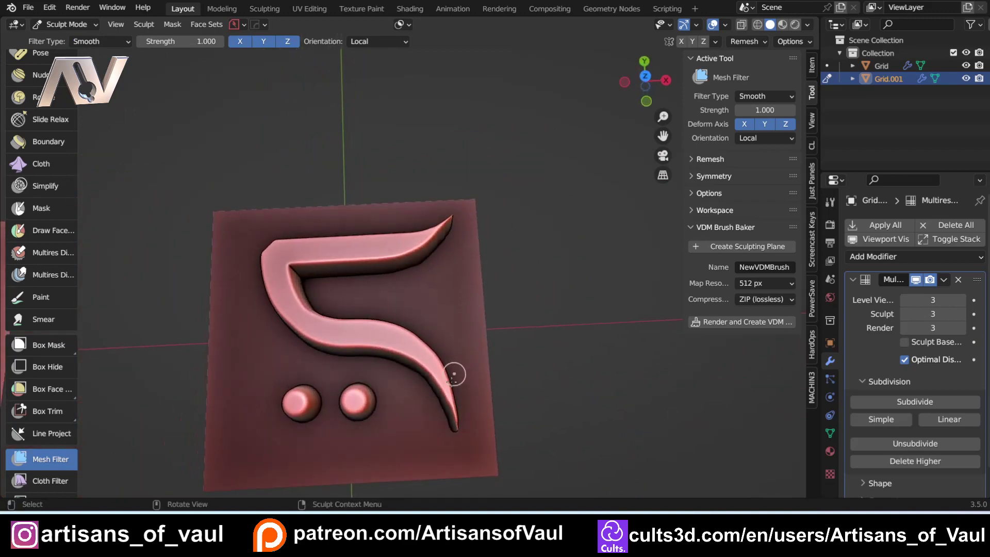
pyautogui.moveTo(454, 375)
pyautogui.mouseDown(button='middle')
pyautogui.moveTo(504, 270)
pyautogui.moveTo(409, 287)
pyautogui.mouseUp(button='middle')
pyautogui.scroll(5, 376, 305)
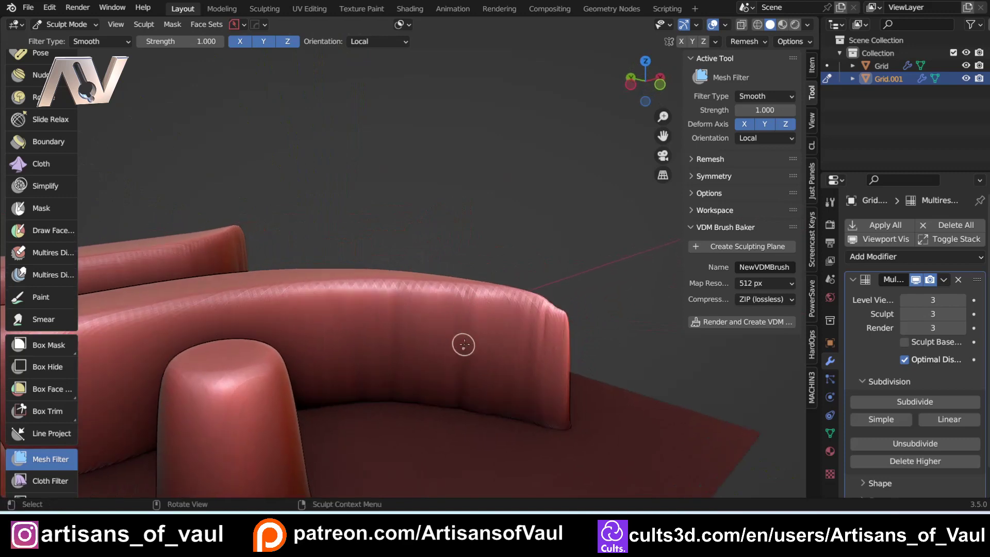
pyautogui.scroll(15, 41, 273)
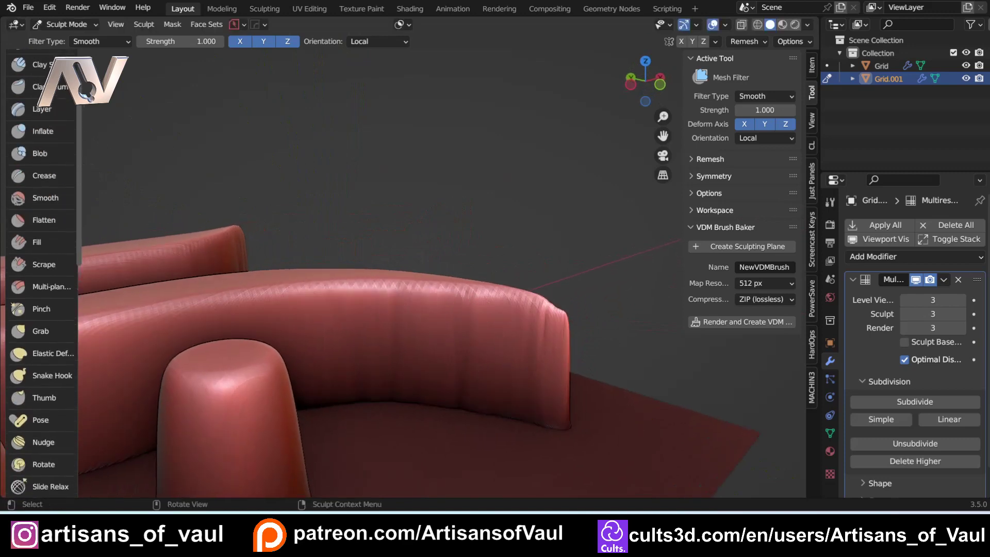
pyautogui.click(45, 253)
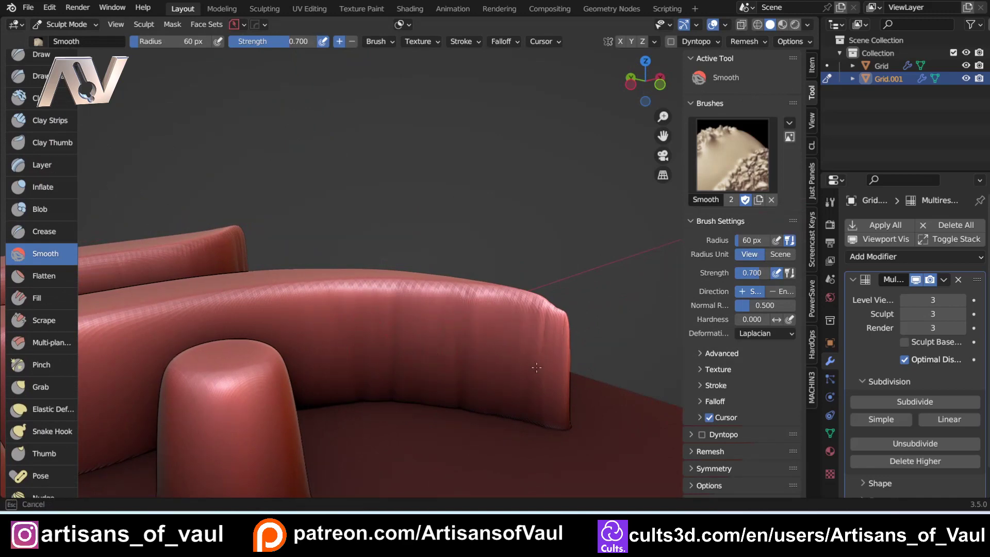
pyautogui.moveTo(536, 367); pyautogui.dragTo(430, 323)
pyautogui.moveTo(355, 356); pyautogui.dragTo(386, 288)
# Step: Smooth the raised tail's outer side wall, on the side away from the dots
pyautogui.moveTo(464, 287)
pyautogui.mouseDown(button='middle')
pyautogui.moveTo(271, 302)
pyautogui.moveTo(309, 351)
pyautogui.mouseUp(button='middle')
pyautogui.scroll(2, 366, 311)
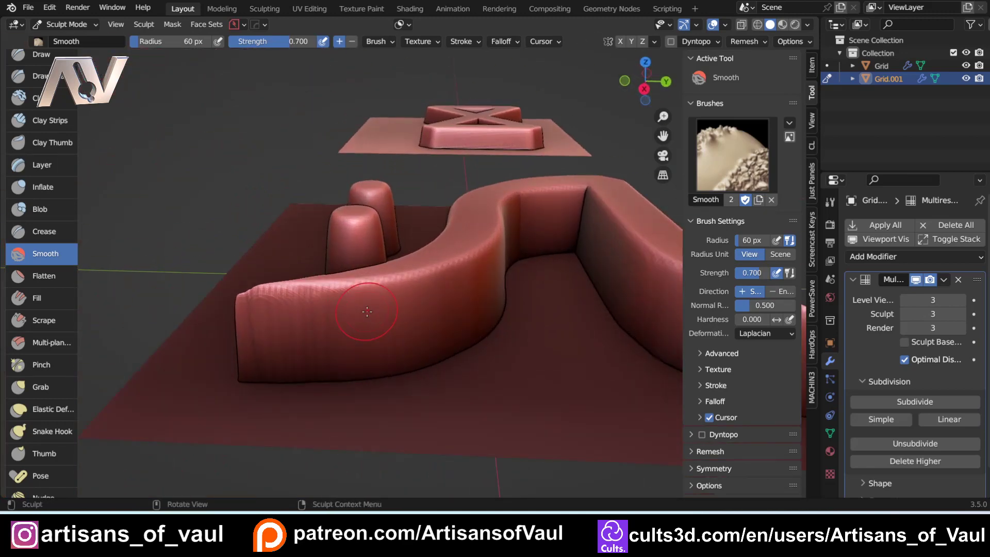
pyautogui.moveTo(365, 315); pyautogui.dragTo(360, 327)
# Step: Smooth the inner and outer side walls and the upper tip edge at the raised bar's pointed end
pyautogui.keyDown('shift'); pyautogui.moveTo(360, 326); pyautogui.dragTo(504, 336, button='middle'); pyautogui.keyUp('shift')
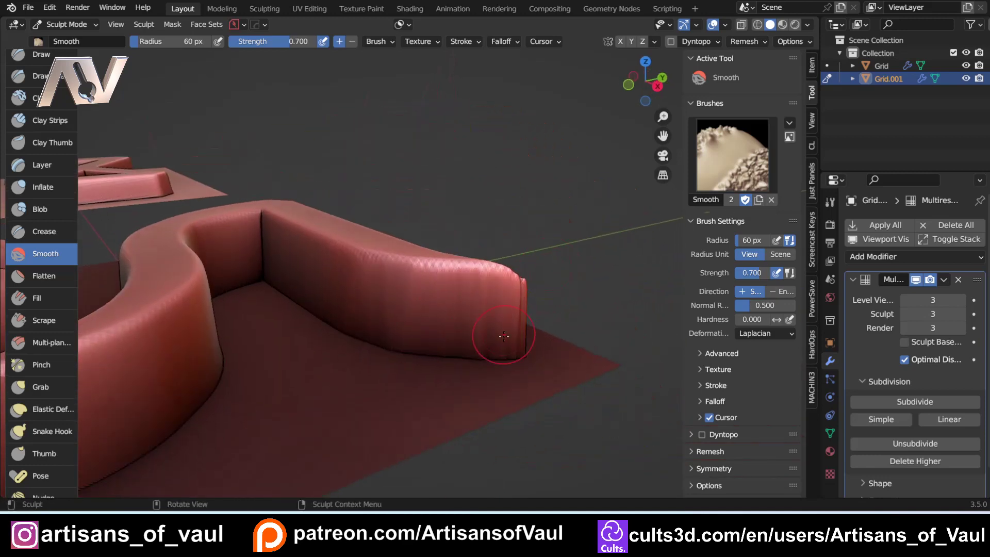
pyautogui.moveTo(504, 336); pyautogui.dragTo(492, 312)
pyautogui.moveTo(331, 264); pyautogui.dragTo(360, 309)
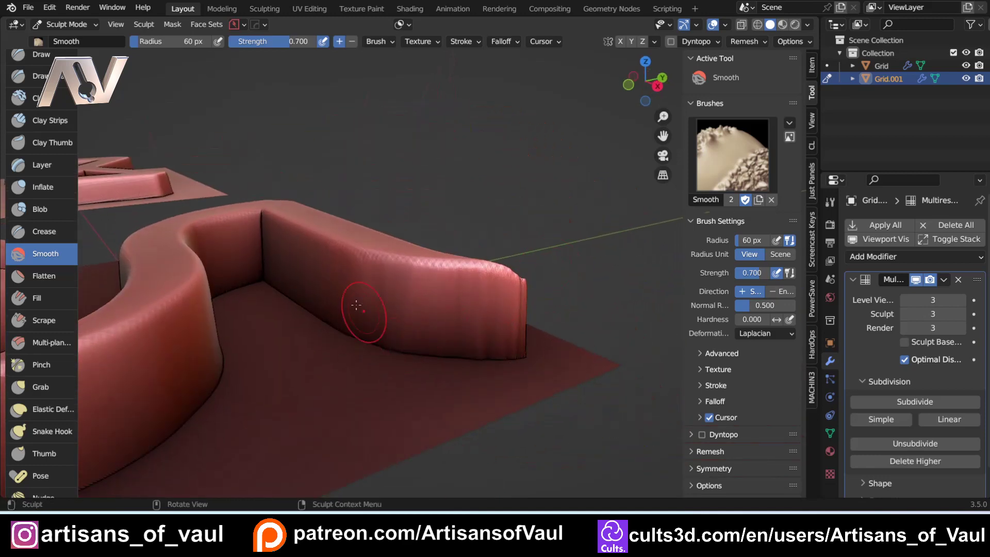
pyautogui.moveTo(392, 263)
pyautogui.mouseDown(button='middle')
pyautogui.moveTo(373, 294)
pyautogui.moveTo(289, 299)
pyautogui.mouseUp(button='middle')
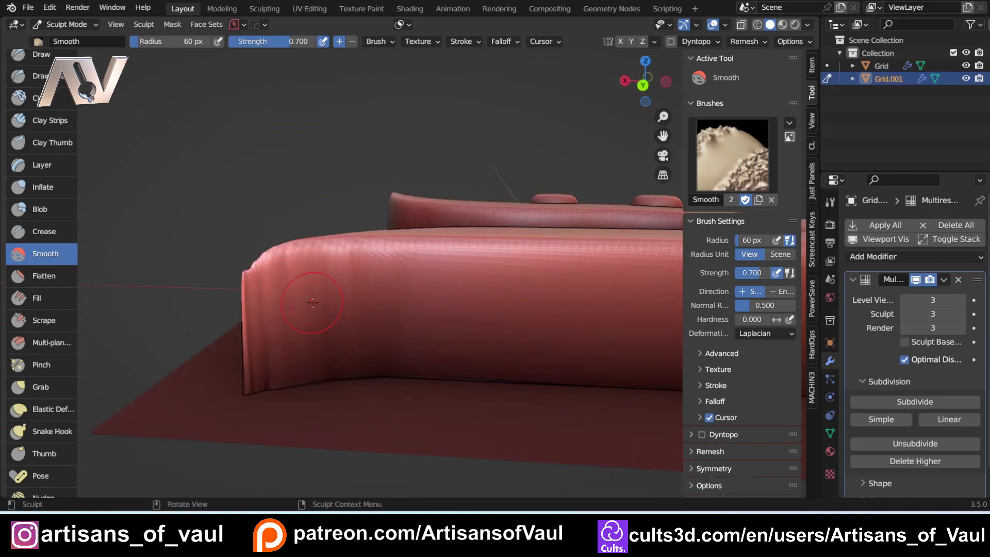
pyautogui.moveTo(258, 278)
pyautogui.mouseDown()
pyautogui.moveTo(230, 331)
pyautogui.moveTo(240, 291)
pyautogui.mouseUp()
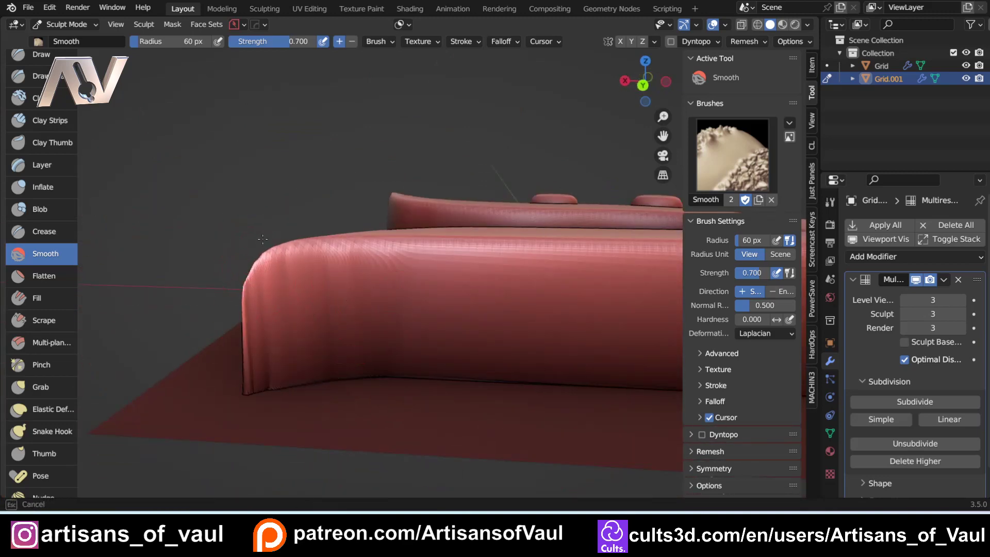
# Step: Smooth the rough upper edge at the tip of the raised tail and check the whole symbol
pyautogui.moveTo(249, 435)
pyautogui.mouseDown(button='middle')
pyautogui.moveTo(524, 332)
pyautogui.moveTo(404, 331)
pyautogui.moveTo(320, 397)
pyautogui.moveTo(376, 330)
pyautogui.moveTo(422, 220)
pyautogui.mouseUp(button='middle')
pyautogui.scroll(5, 298, 419)
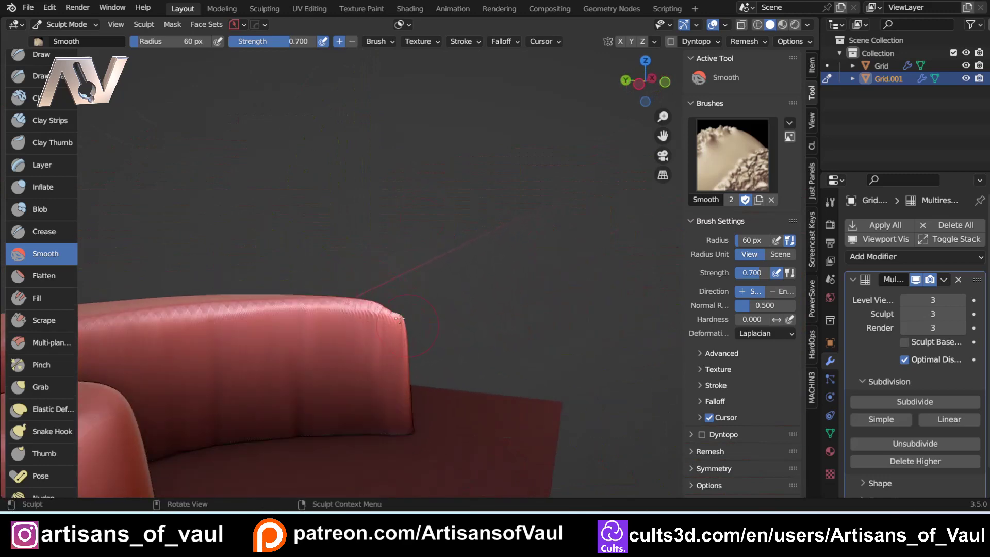
pyautogui.moveTo(400, 318); pyautogui.dragTo(373, 288)
pyautogui.scroll(-6, 422, 365)
pyautogui.moveTo(422, 365); pyautogui.dragTo(349, 350, button='middle')
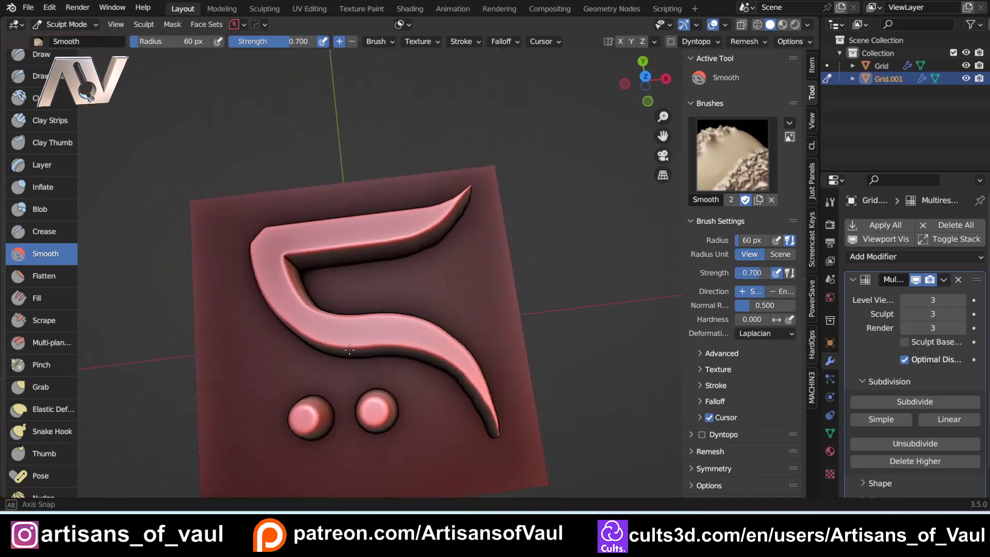
# Step: Return to Object Mode, move the finished symbol's plane away along Y and create a new sculpting plane
pyautogui.click(645, 77)
pyautogui.press('Tab')
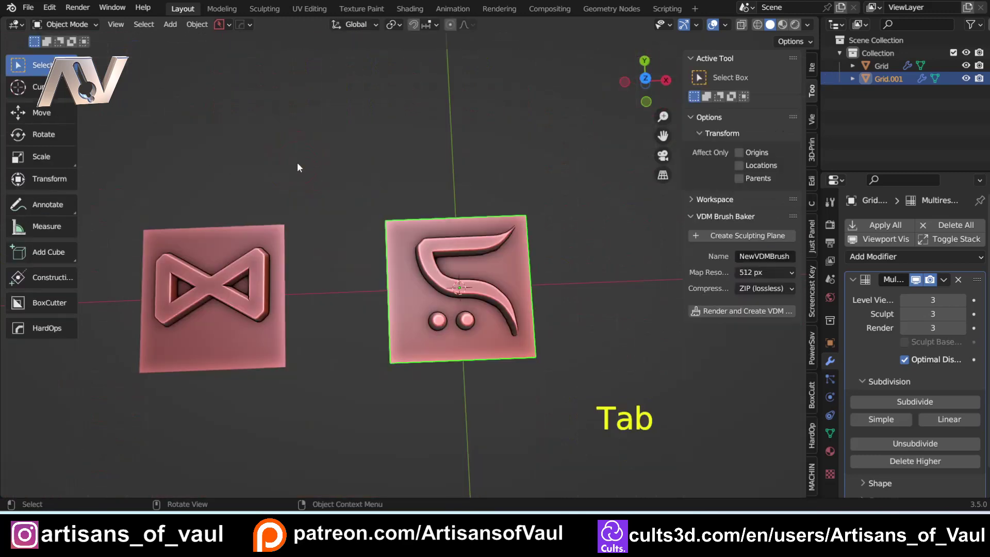
pyautogui.press('g')
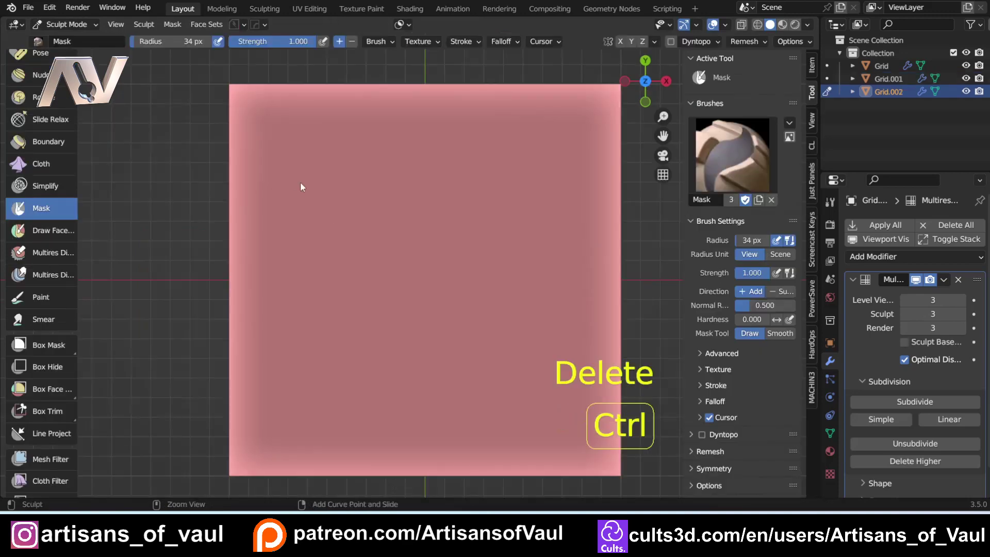
# Step: Draw a four-point crossed bow-tie curve on the new plane, adjust its corner points and apply it as a 34 px mask stroke
pyautogui.keyDown('ctrl'); pyautogui.click(300, 182); pyautogui.keyUp('ctrl')
pyautogui.keyDown('ctrl'); pyautogui.click(535, 353); pyautogui.keyUp('ctrl')
pyautogui.keyDown('ctrl'); pyautogui.click(539, 170); pyautogui.keyUp('ctrl')
pyautogui.keyDown('ctrl'); pyautogui.click(295, 354); pyautogui.keyUp('ctrl')
pyautogui.click(539, 170)
pyautogui.press('g')
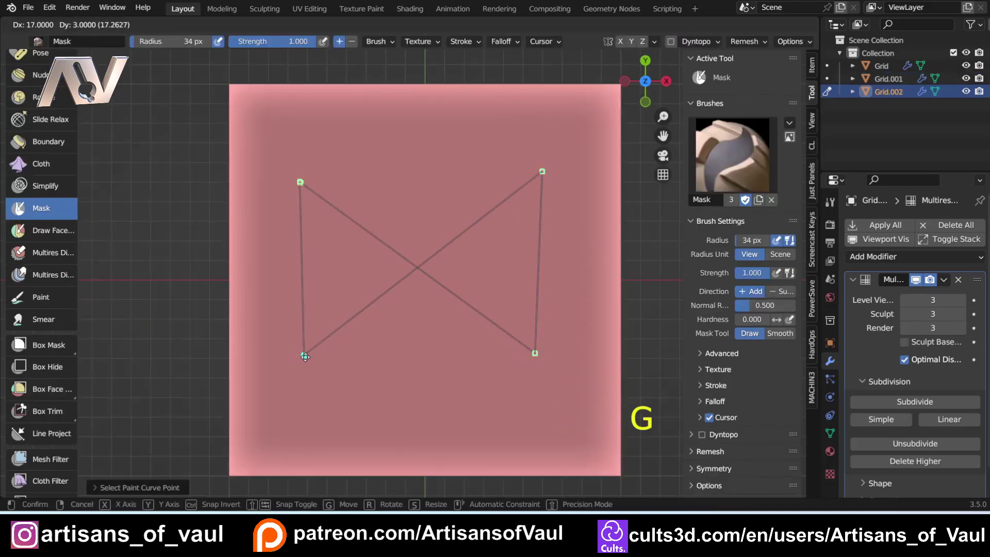
pyautogui.press('g')
pyautogui.click(536, 176)
pyautogui.press('Return')
# Step: Sharpen, grow and invert the bow-tie mask and raise the unmasked shape with the Mesh Filter set to Inflate
pyautogui.click(172, 24)
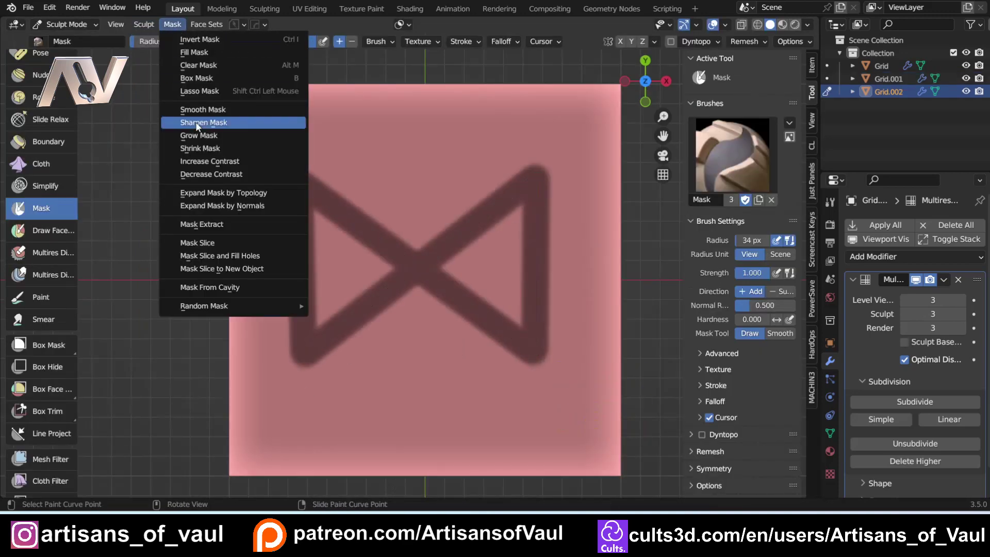
pyautogui.click(207, 125)
pyautogui.hotkey('ctrl', 'i')
pyautogui.click(51, 459)
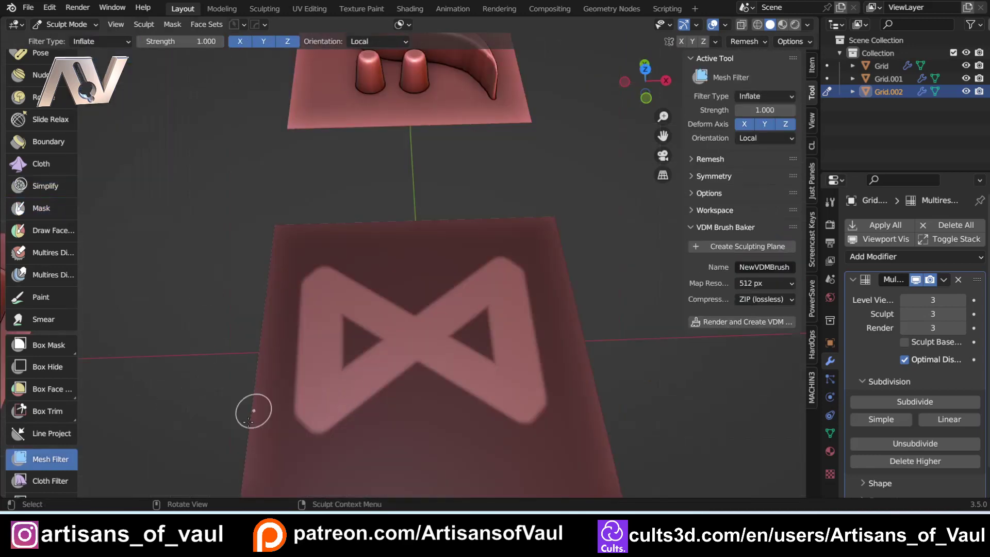
pyautogui.moveTo(254, 409); pyautogui.dragTo(278, 409)
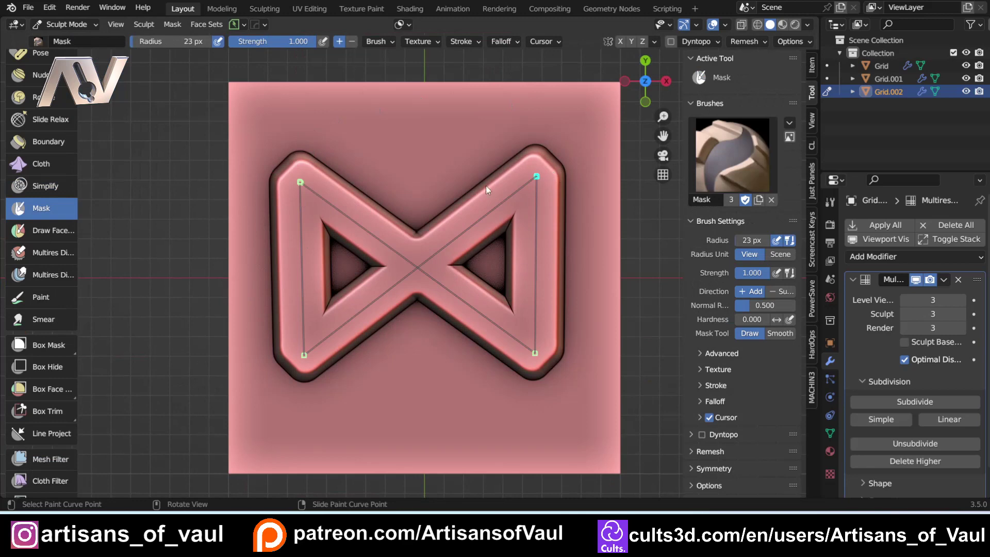
# Step: Mask a thin line along the existing bow-tie curve using the Mask brush at a 4 px radius
pyautogui.press('f')
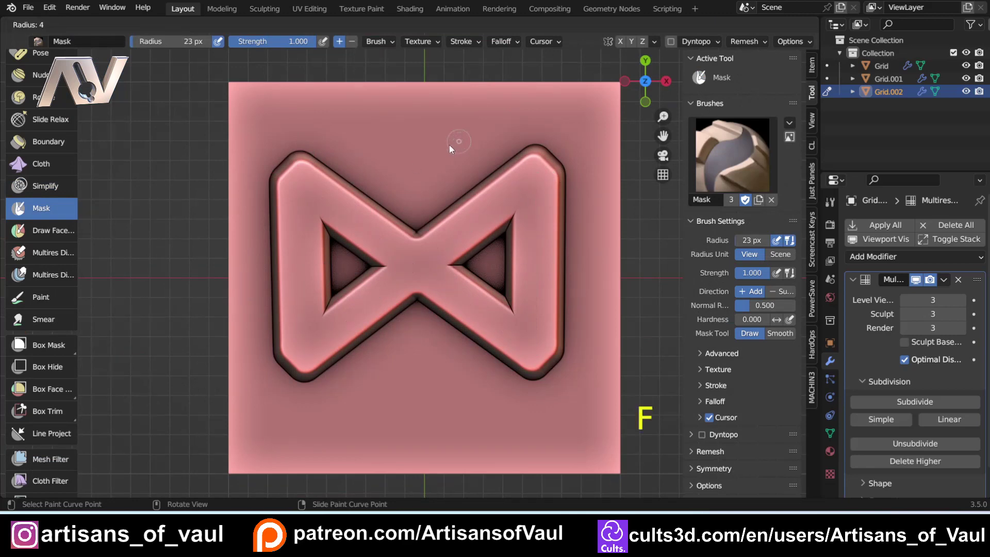
pyautogui.click(452, 143)
pyautogui.press('ctrl')
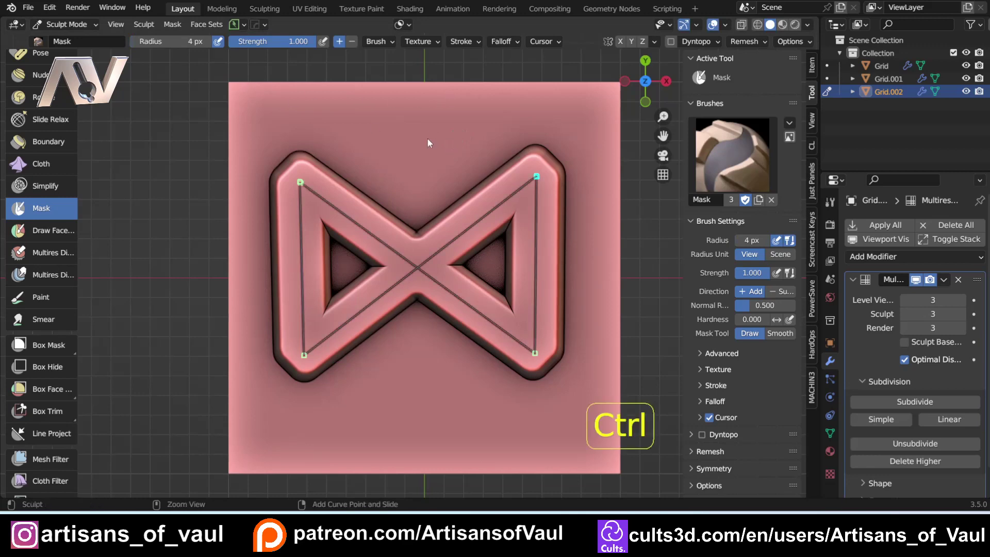
# Step: Grow the thin mask until it leaves only a narrow rim on the raised bars, and invert it
pyautogui.click(170, 24)
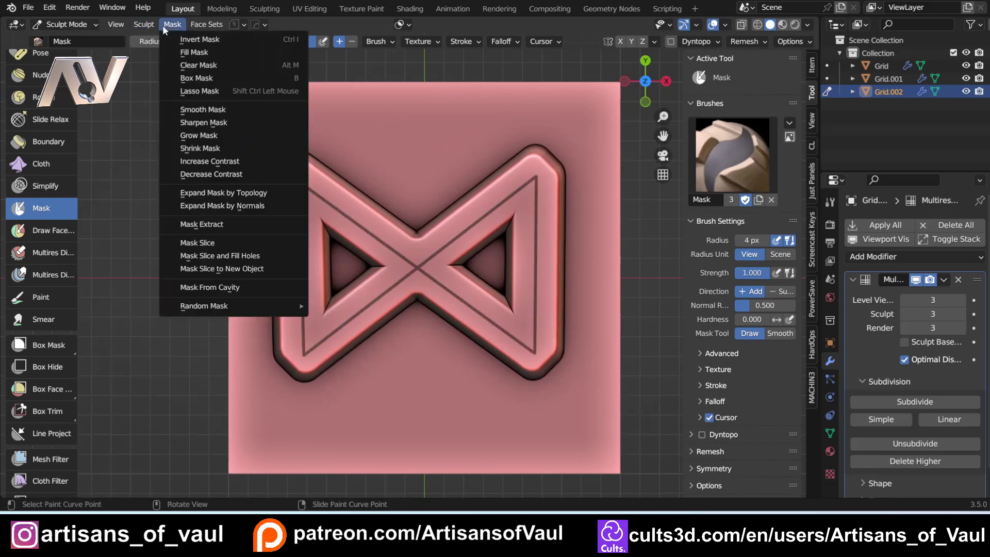
pyautogui.click(187, 135)
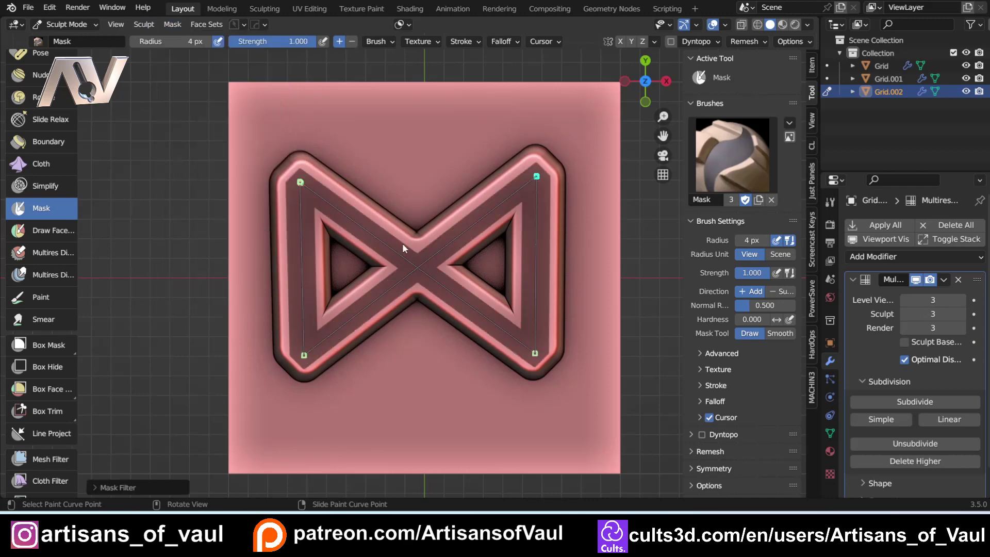
pyautogui.hotkey('ctrl', 'i')
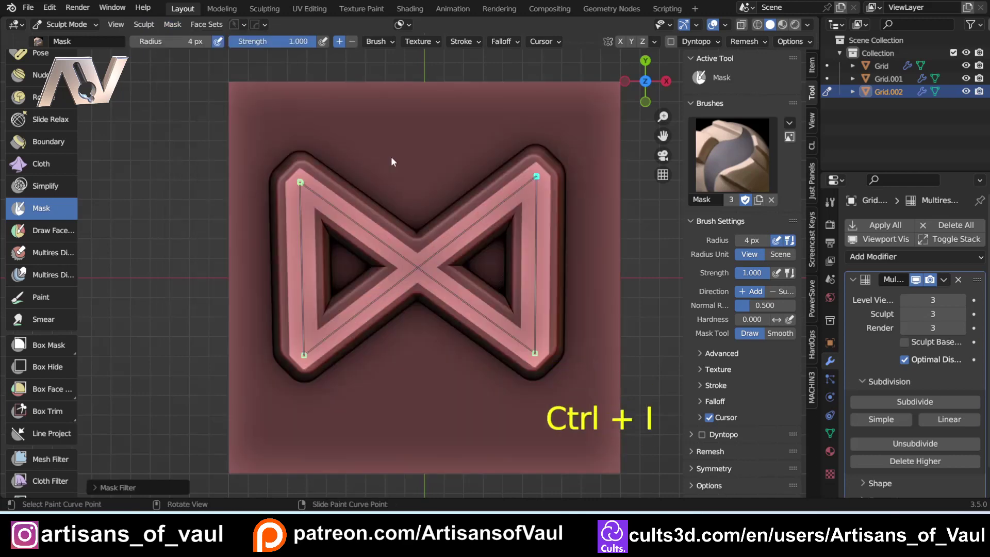
# Step: Set the Mask brush's stroke method to Space and switch to the Mesh Filter
pyautogui.moveTo(391, 156); pyautogui.dragTo(413, 209, button='middle')
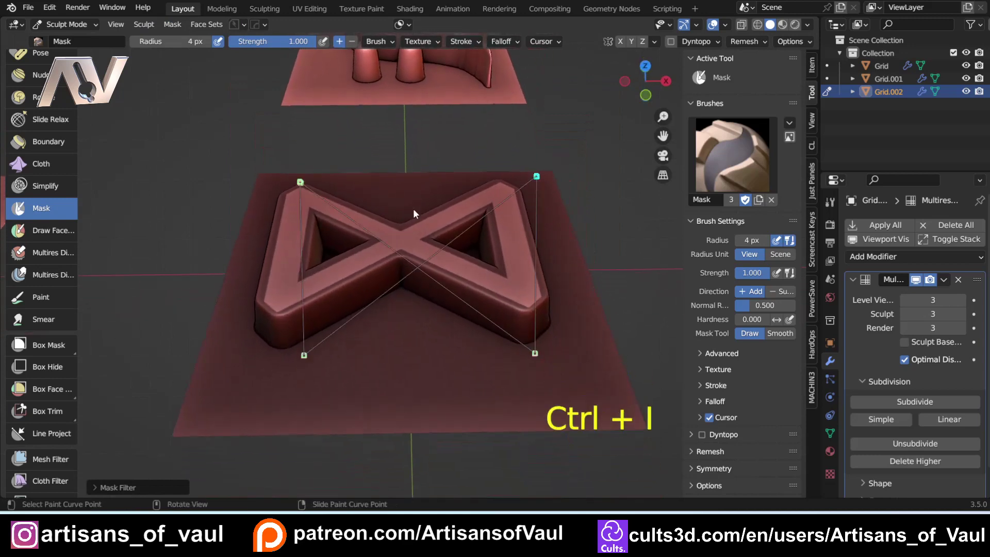
pyautogui.scroll(4, 413, 209)
pyautogui.click(464, 41)
pyautogui.click(470, 66)
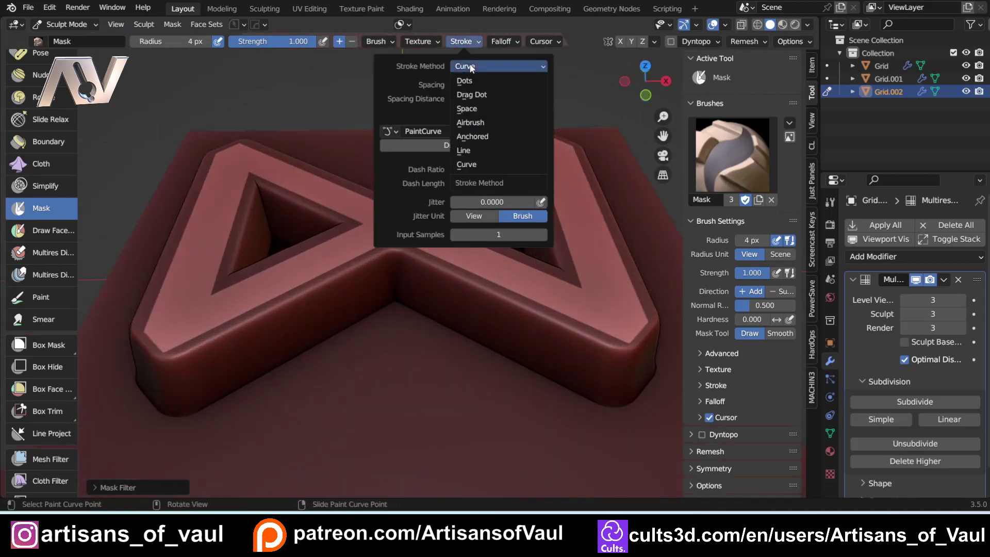
pyautogui.click(469, 108)
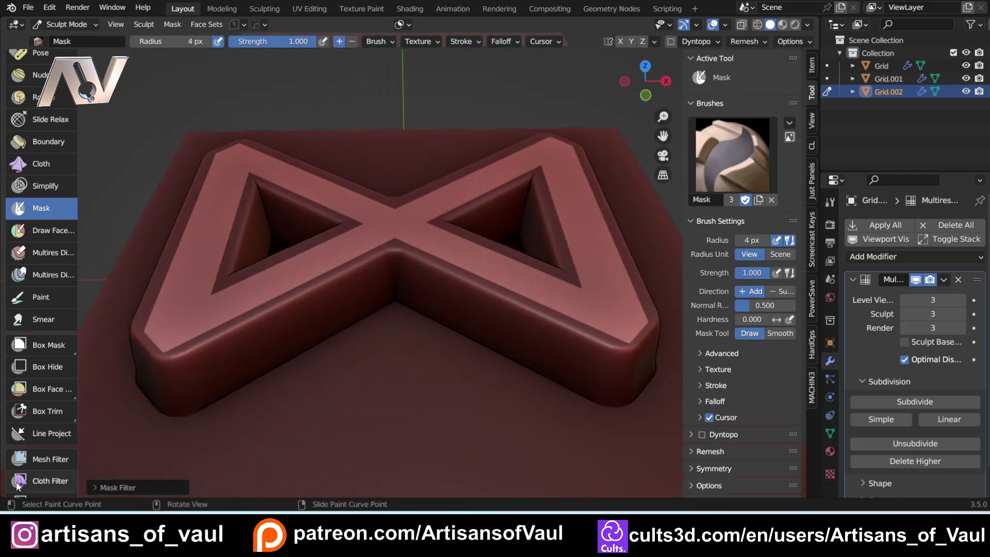
pyautogui.click(45, 459)
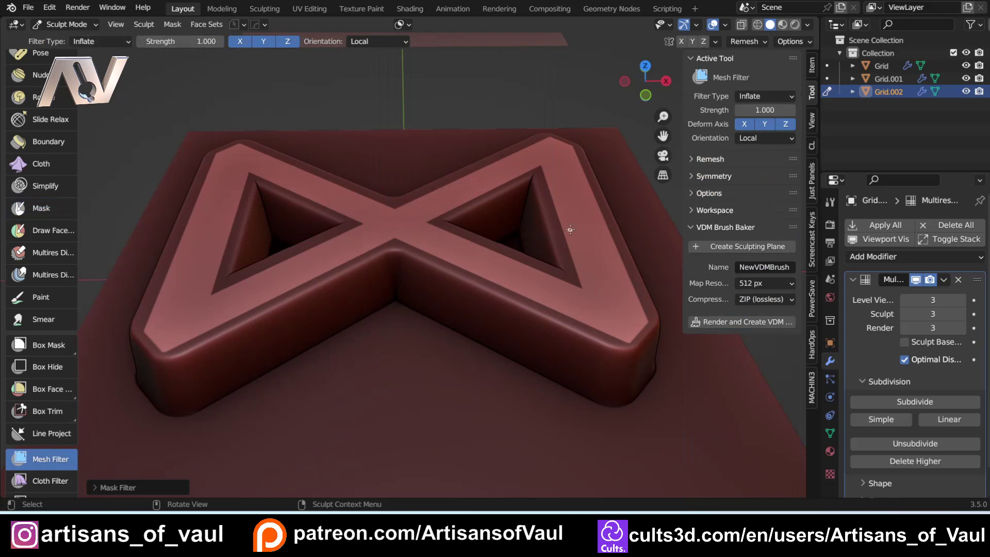
# Step: Try sinking the unmasked top of the bow-tie inside its rim with the Inflate filter, inspect it and undo it
pyautogui.moveTo(561, 232); pyautogui.dragTo(548, 234)
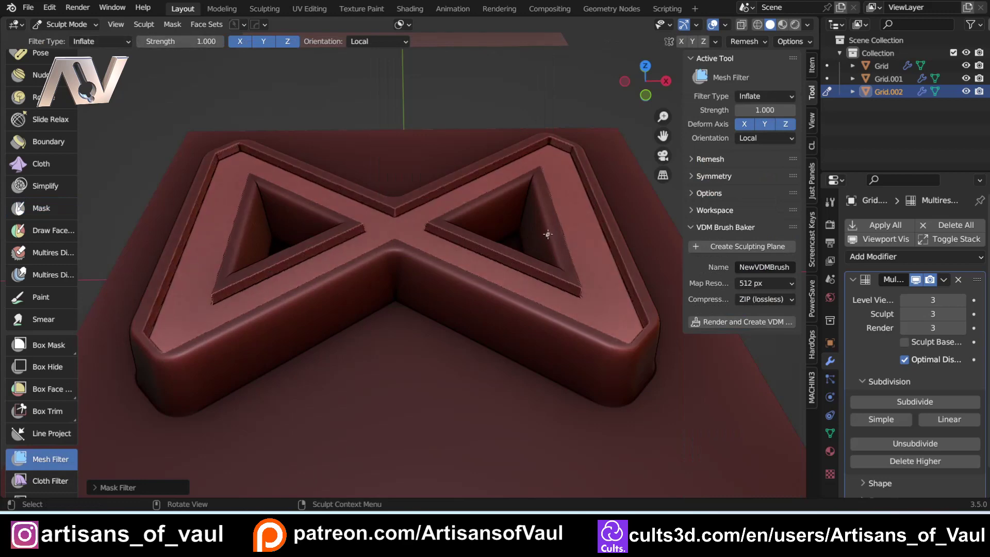
pyautogui.moveTo(531, 228); pyautogui.dragTo(384, 237, button='middle')
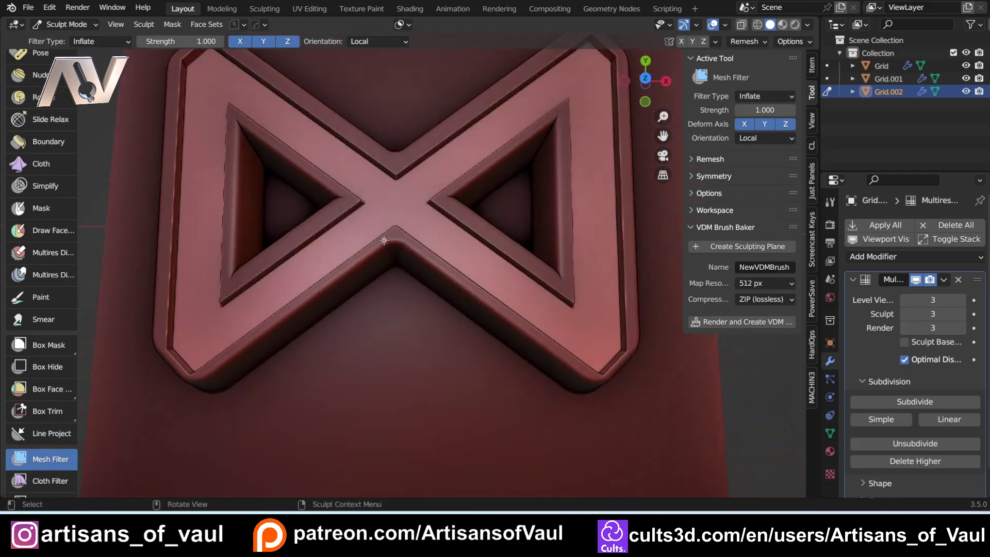
pyautogui.press('KP_7')
pyautogui.moveTo(384, 202); pyautogui.dragTo(401, 224, button='middle')
pyautogui.hotkey('ctrl', 'z')
pyautogui.hotkey('ctrl', 'z')
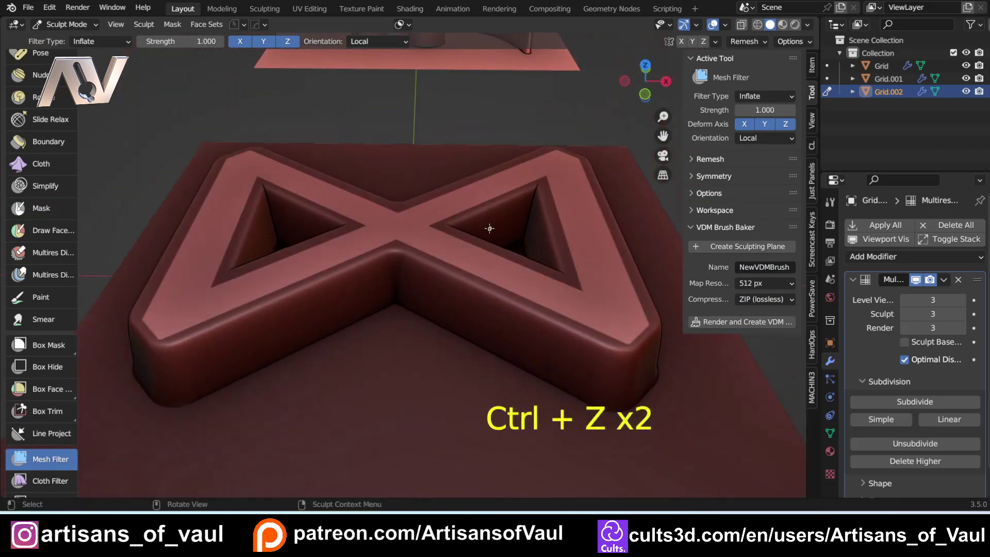
# Step: Recess the bow-tie's unmasked top inside its rim with the Inflate Mesh Filter and clear the mask
pyautogui.moveTo(473, 230); pyautogui.dragTo(360, 239, button='middle')
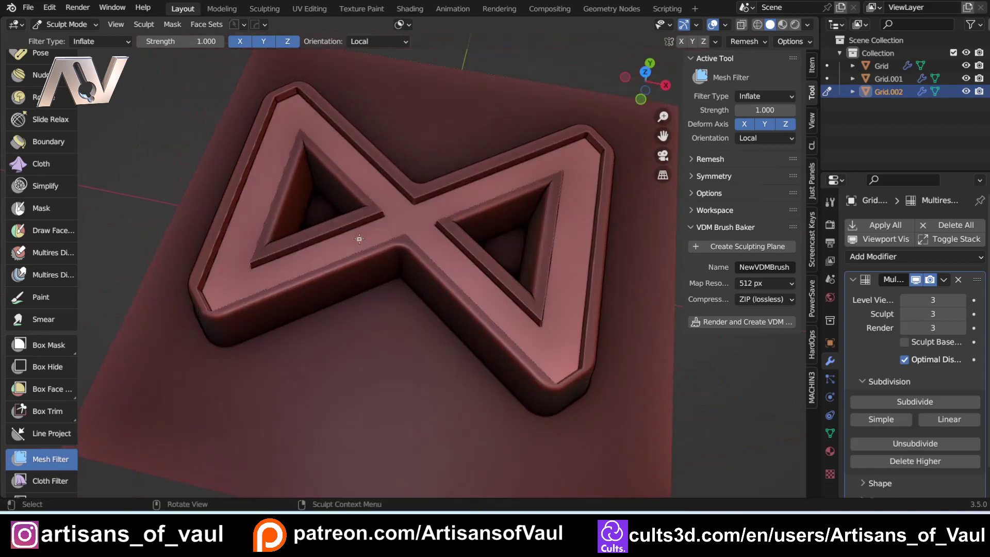
pyautogui.scroll(-4, 313, 261)
pyautogui.moveTo(314, 261); pyautogui.dragTo(427, 250, button='middle')
pyautogui.scroll(-1, 342, 260)
pyautogui.hotkey('alt', 'm')
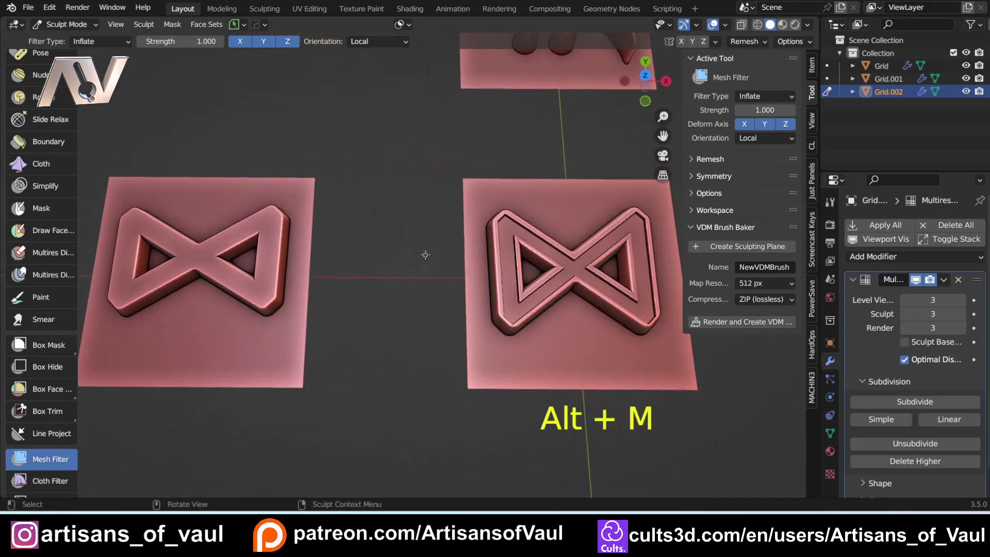
# Step: Switch the rimmed bow-tie plane back to Object Mode and compare the sculpted planes side by side
pyautogui.moveTo(543, 123); pyautogui.dragTo(552, 108, button='middle')
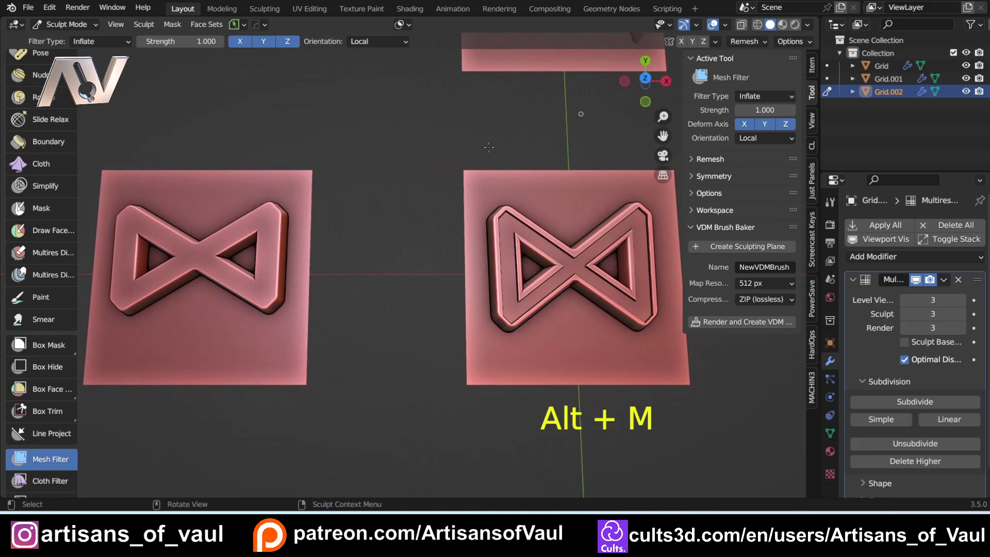
pyautogui.press('Tab')
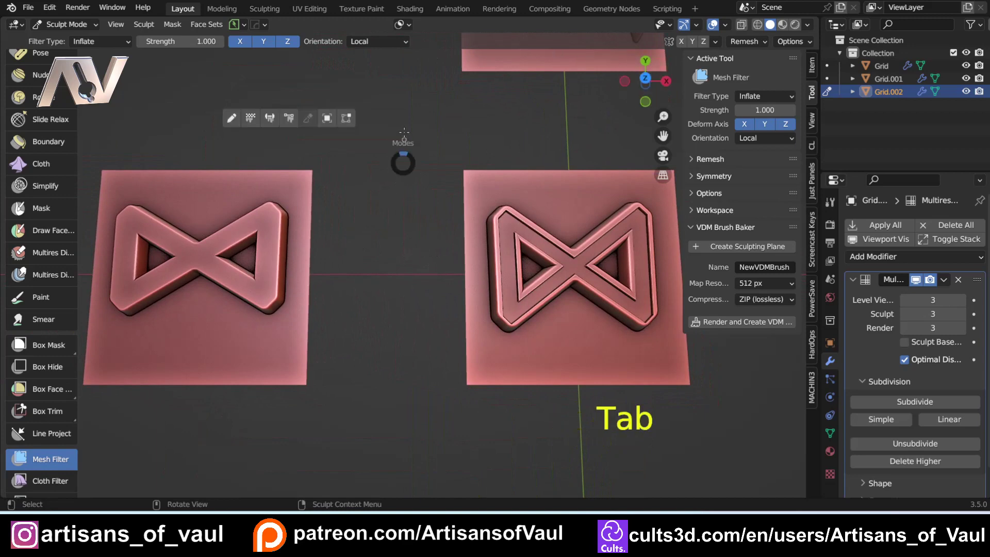
pyautogui.click(327, 118)
pyautogui.scroll(-2, 439, 207)
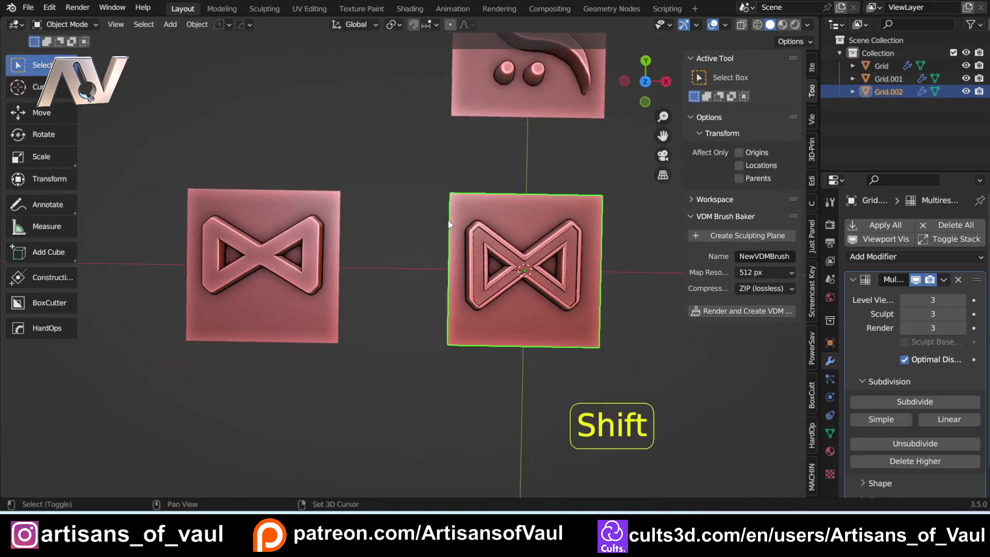
pyautogui.keyDown('shift'); pyautogui.moveTo(449, 224); pyautogui.dragTo(404, 286, button='middle'); pyautogui.keyUp('shift')
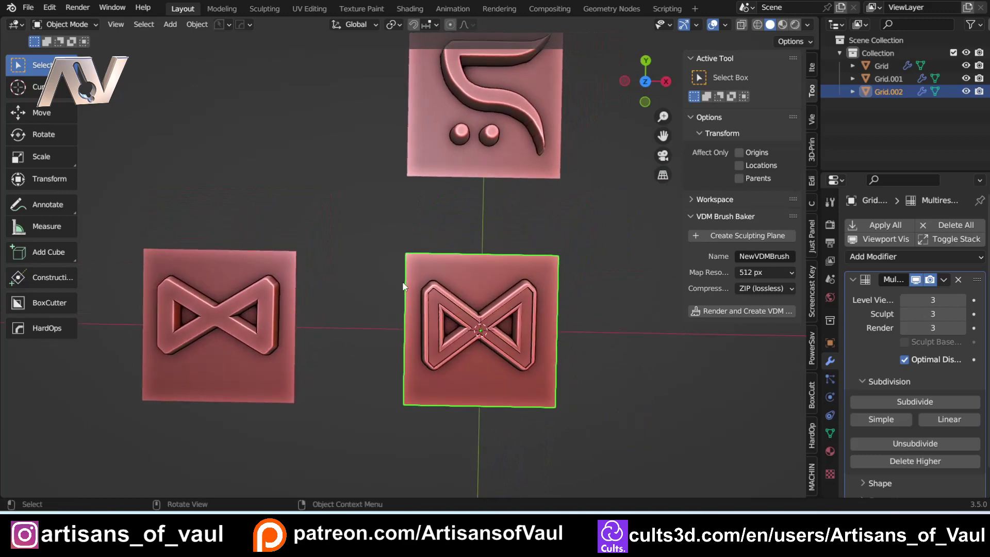